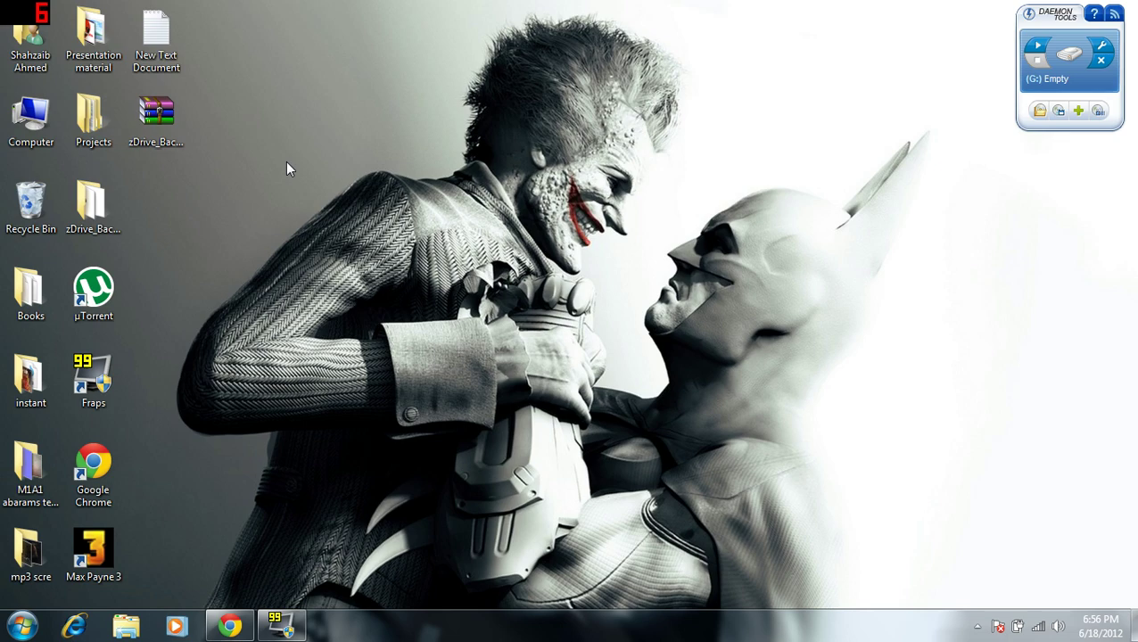
# Step: Look over the windows6.1-KB976932-X64&X86 update folder in Downloads, then close it
pyautogui.doubleClick(17, 55)
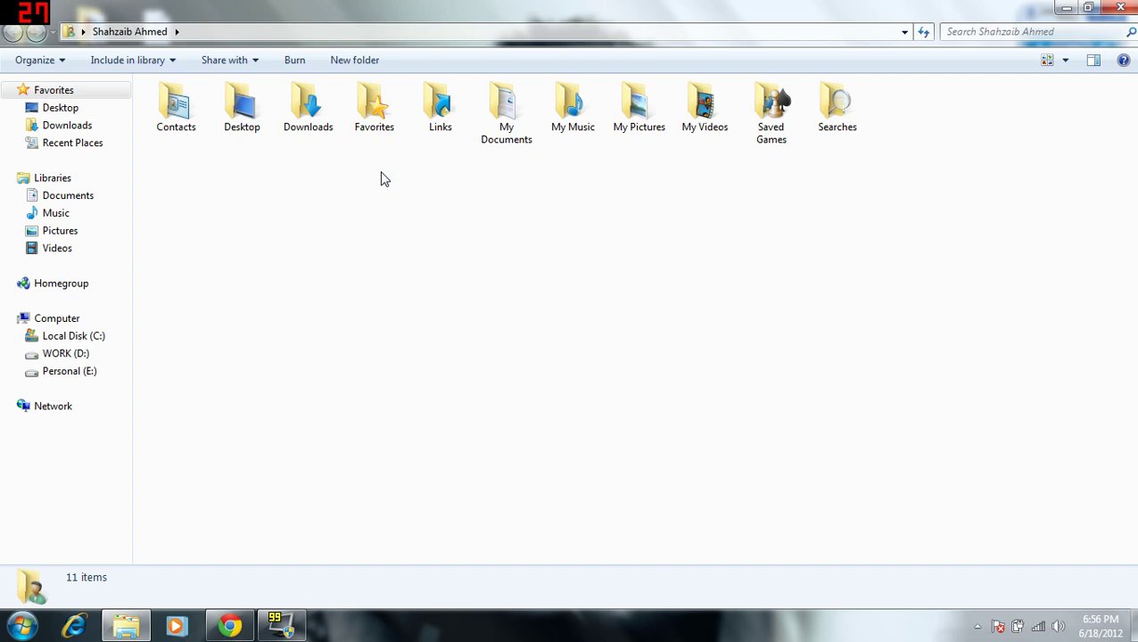
pyautogui.doubleClick(329, 125)
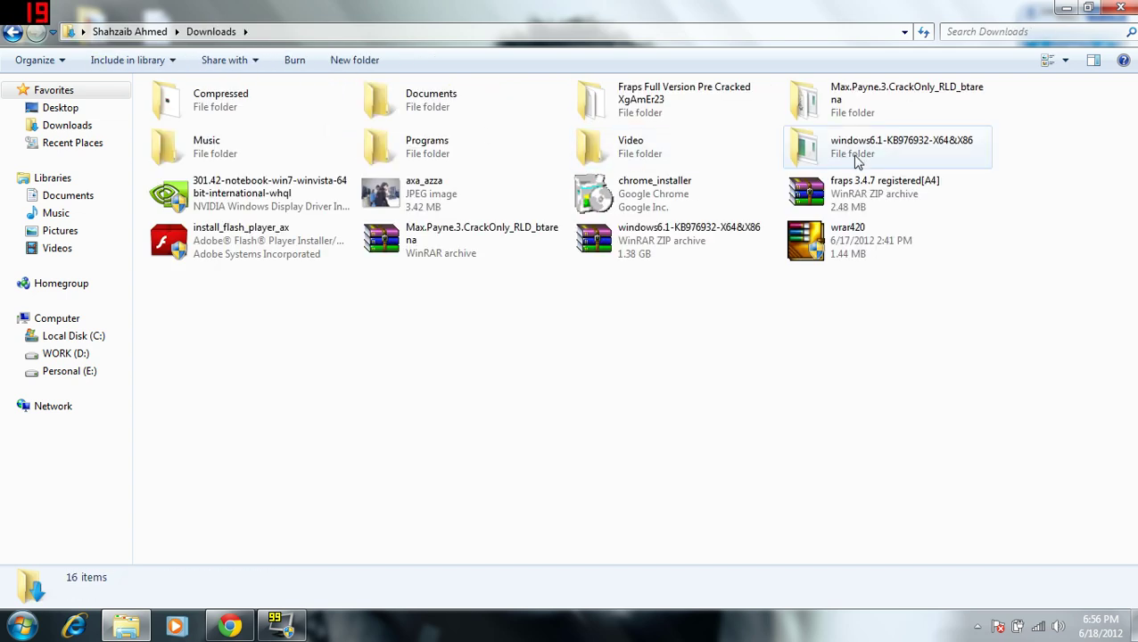
pyautogui.doubleClick(821, 156)
pyautogui.click(269, 99)
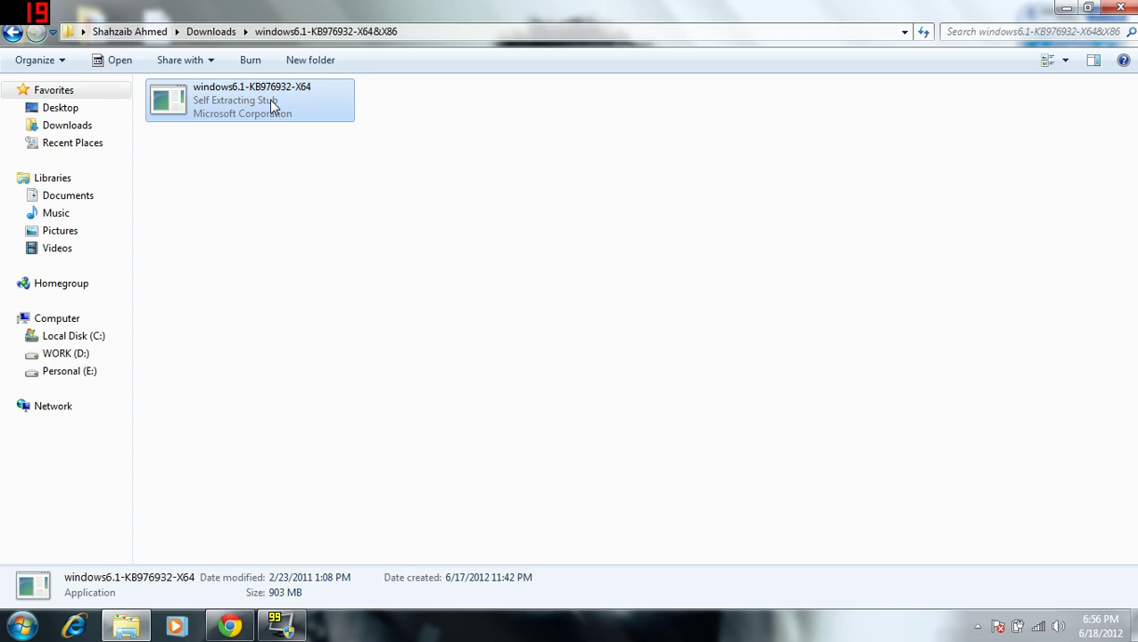
pyautogui.click(1120, 8)
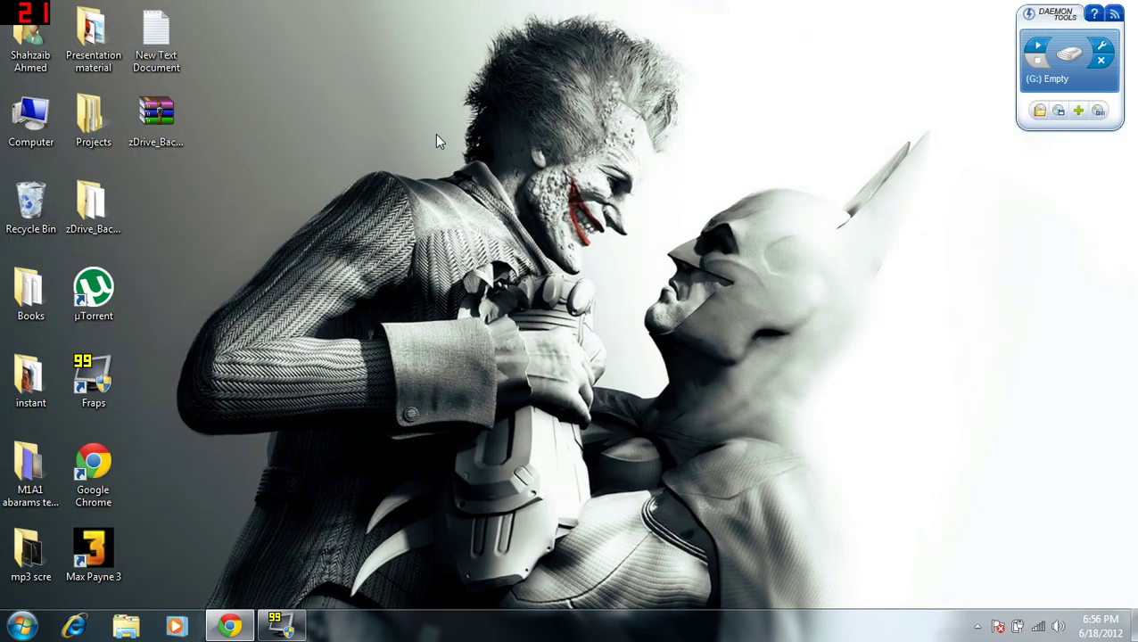
# Step: Check the Maxpayne3 game folder under Rockstar on Personal (E:), then close it
pyautogui.doubleClick(29, 120)
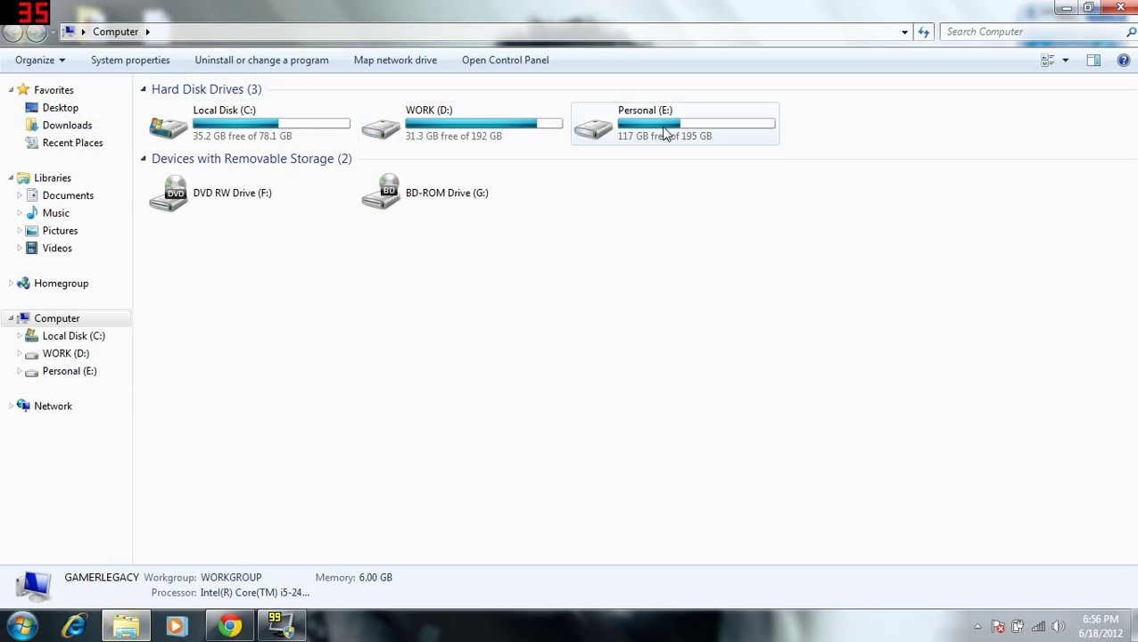
pyautogui.doubleClick(644, 116)
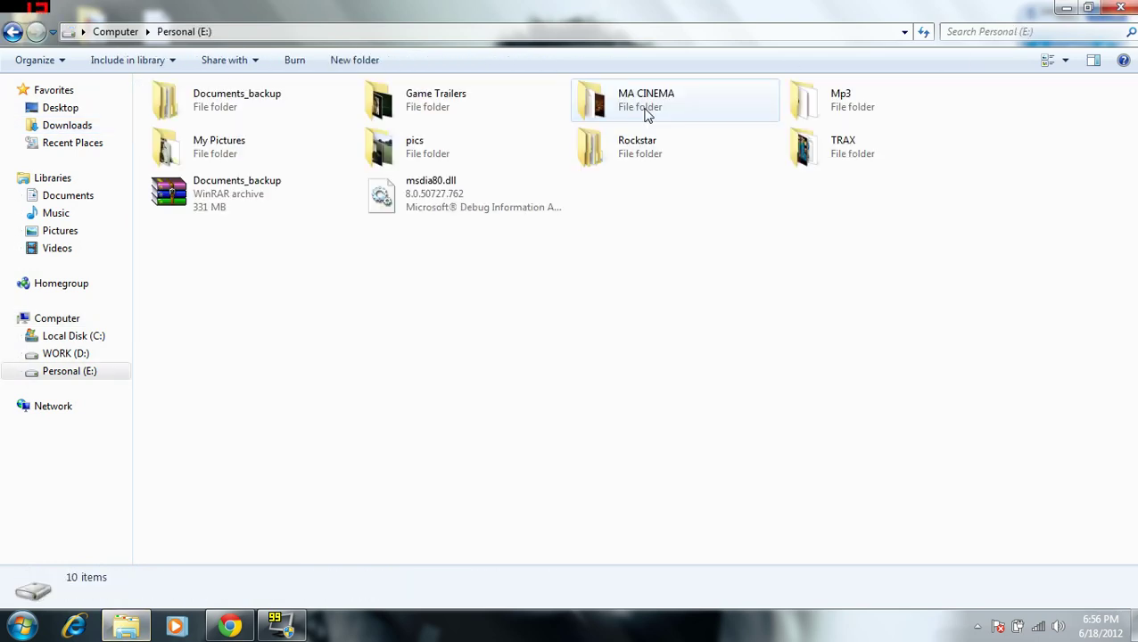
pyautogui.doubleClick(644, 153)
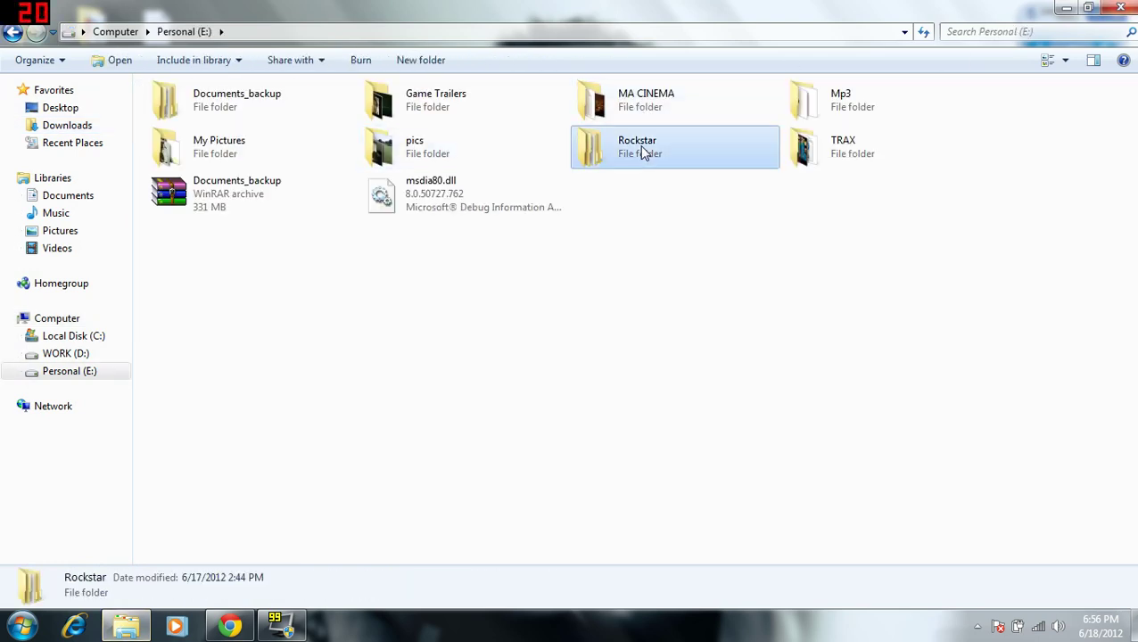
pyautogui.doubleClick(247, 111)
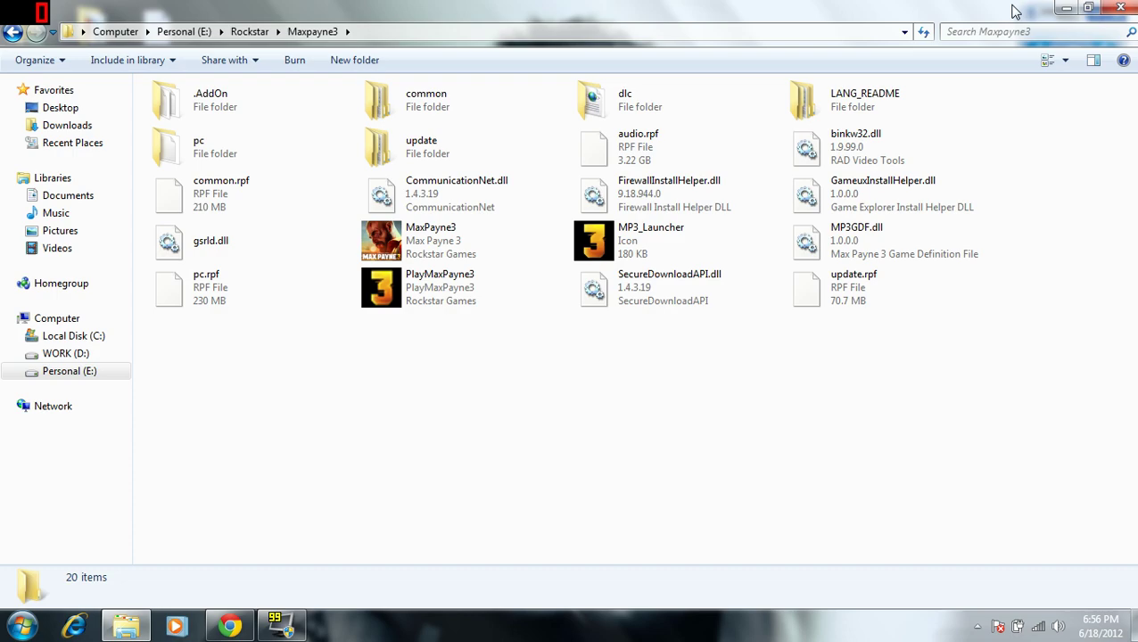
pyautogui.click(1120, 8)
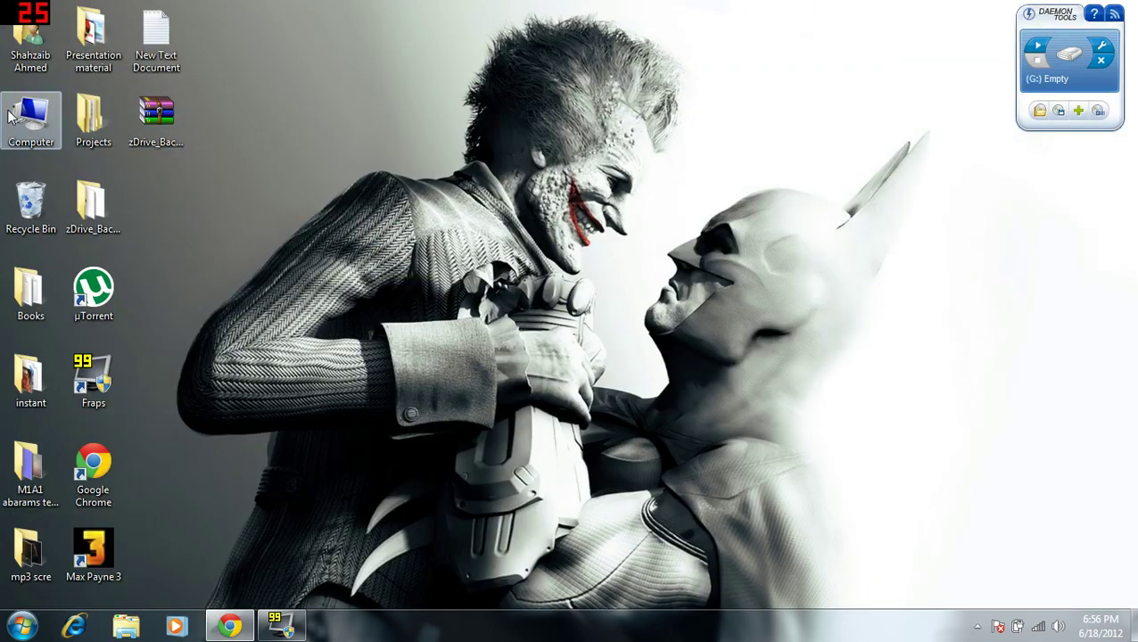
# Step: Go to Downloads\Compressed\Max.Payne.3.Crack.Only.Update-RELOADED, view its three Updates installers, then go back
pyautogui.doubleClick(29, 37)
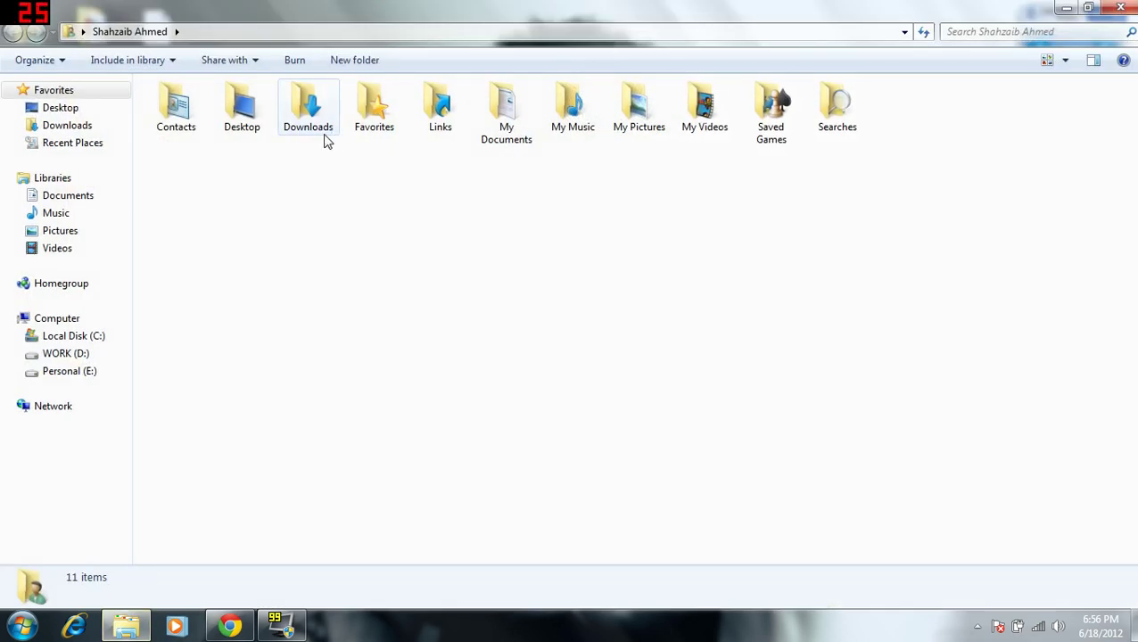
pyautogui.doubleClick(303, 123)
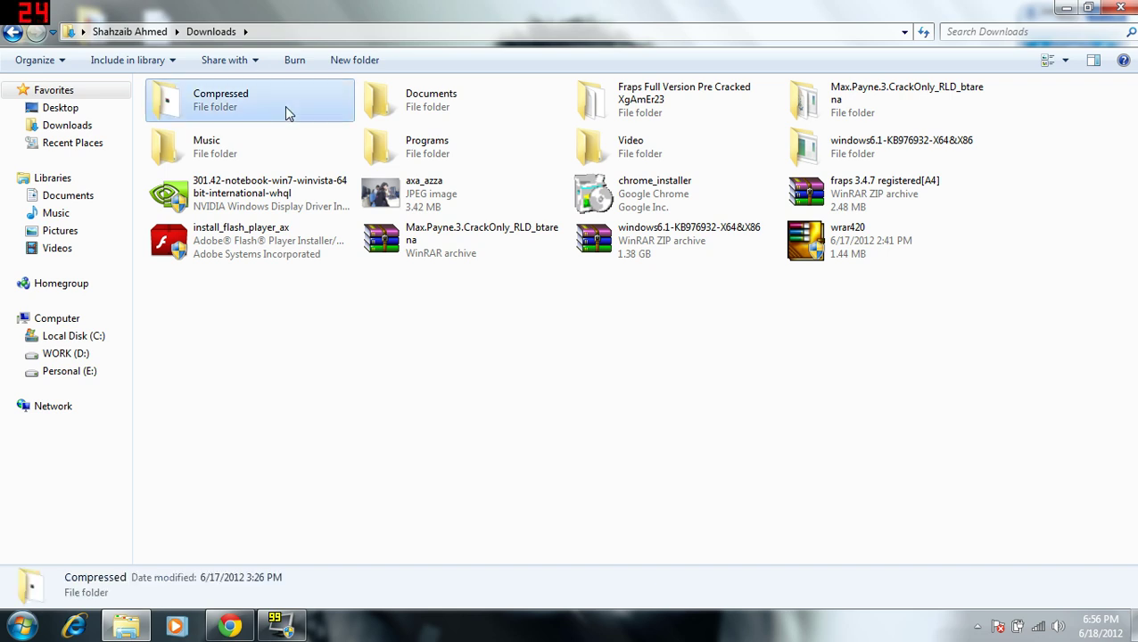
pyautogui.doubleClick(285, 106)
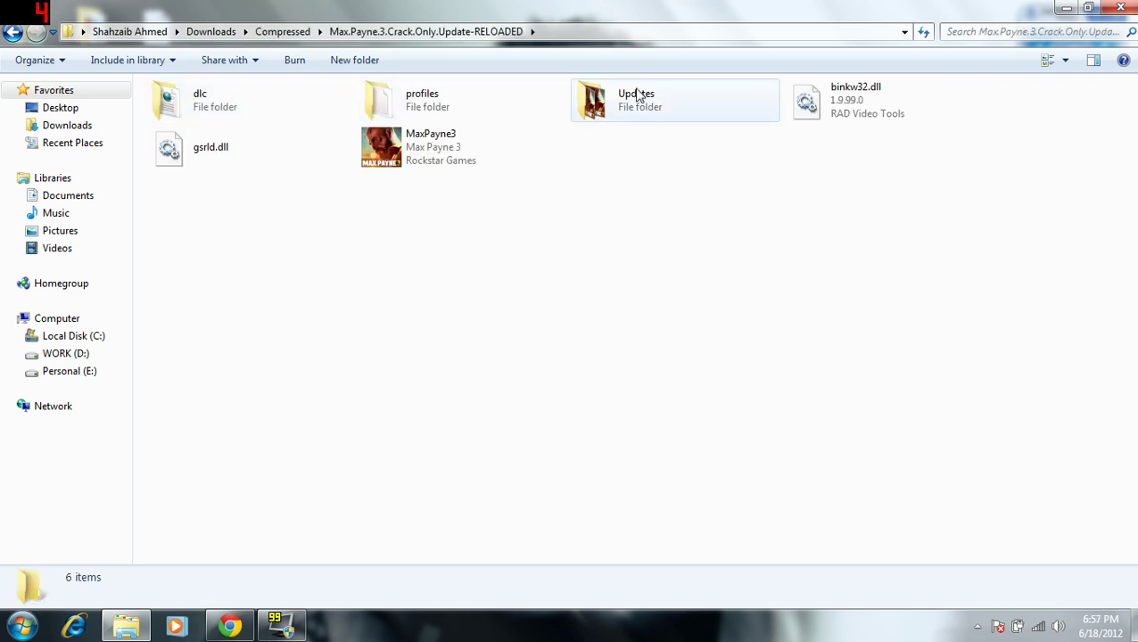
pyautogui.click(669, 120)
pyautogui.doubleClick(669, 121)
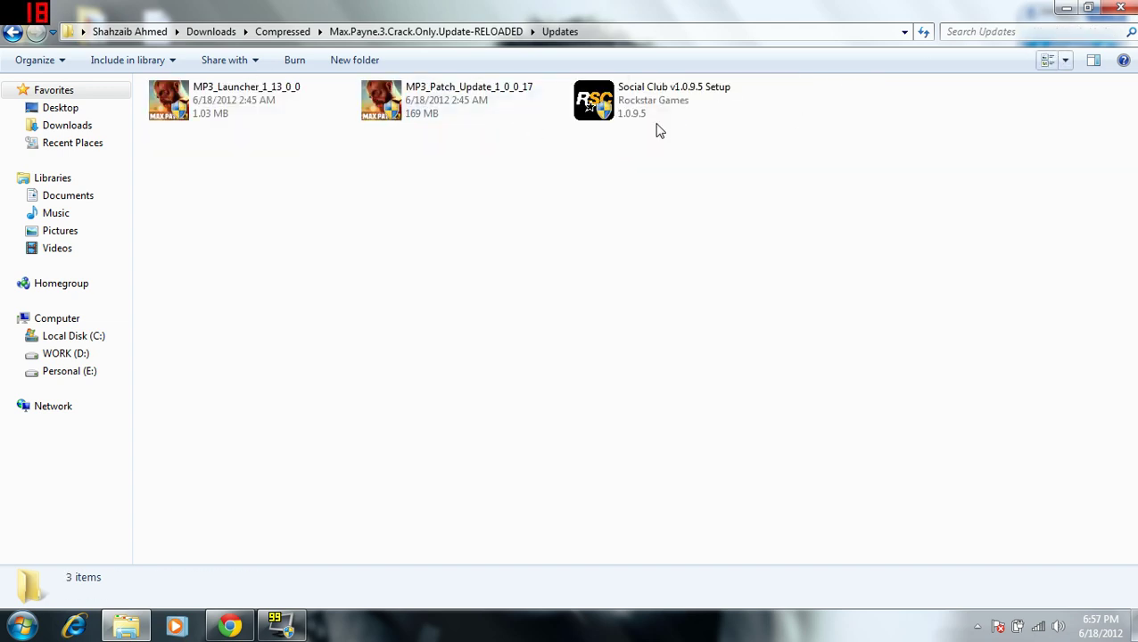
pyautogui.moveTo(798, 143); pyautogui.dragTo(230, 104)
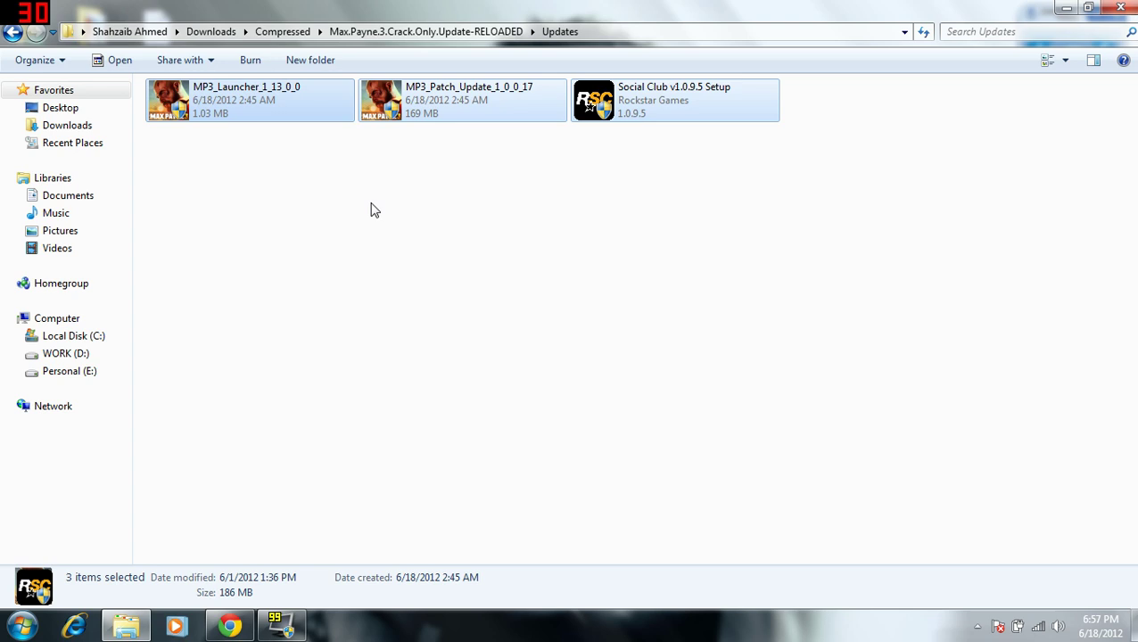
pyautogui.click(607, 205)
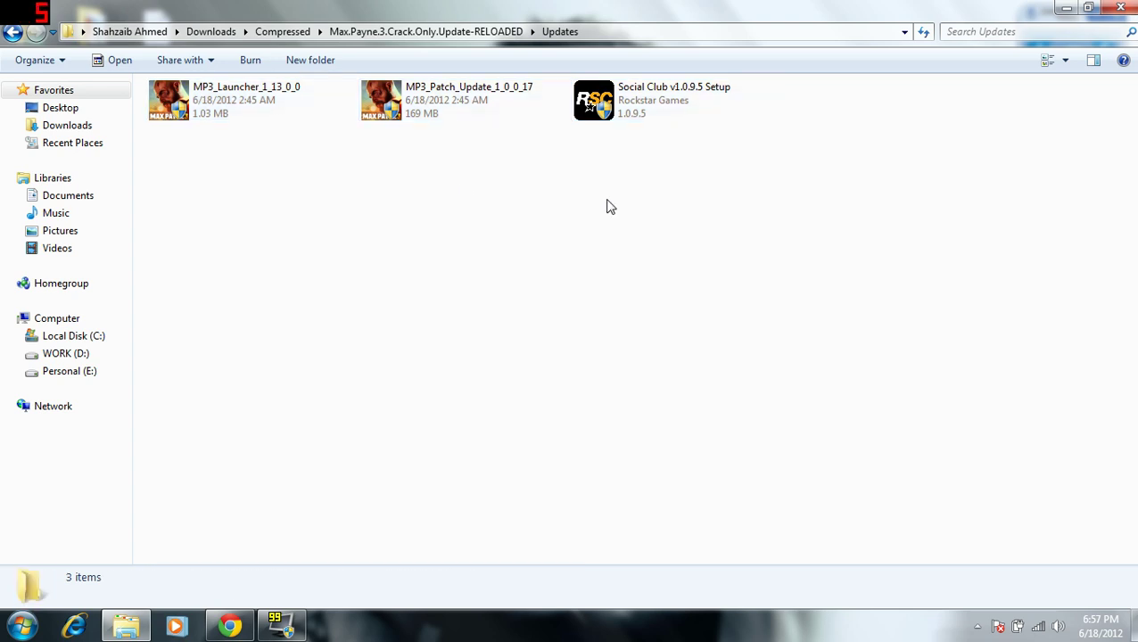
pyautogui.click(11, 34)
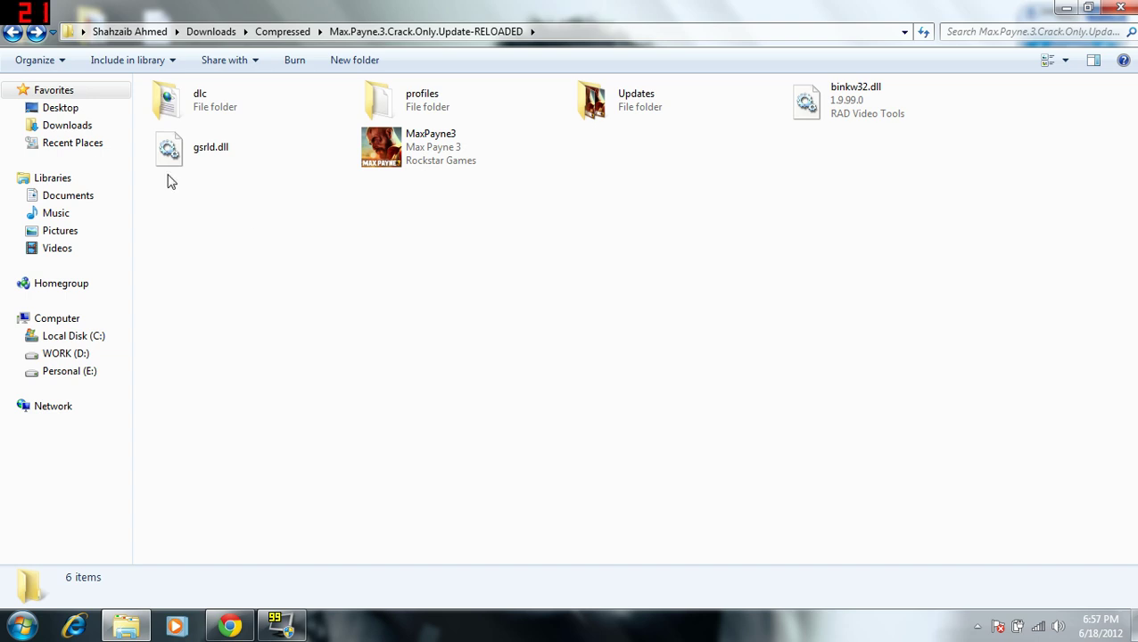
# Step: Reopen the crack folder from Compressed, glance at Updates again, and select the profiles folder
pyautogui.click(13, 32)
pyautogui.doubleClick(254, 111)
pyautogui.doubleClick(596, 112)
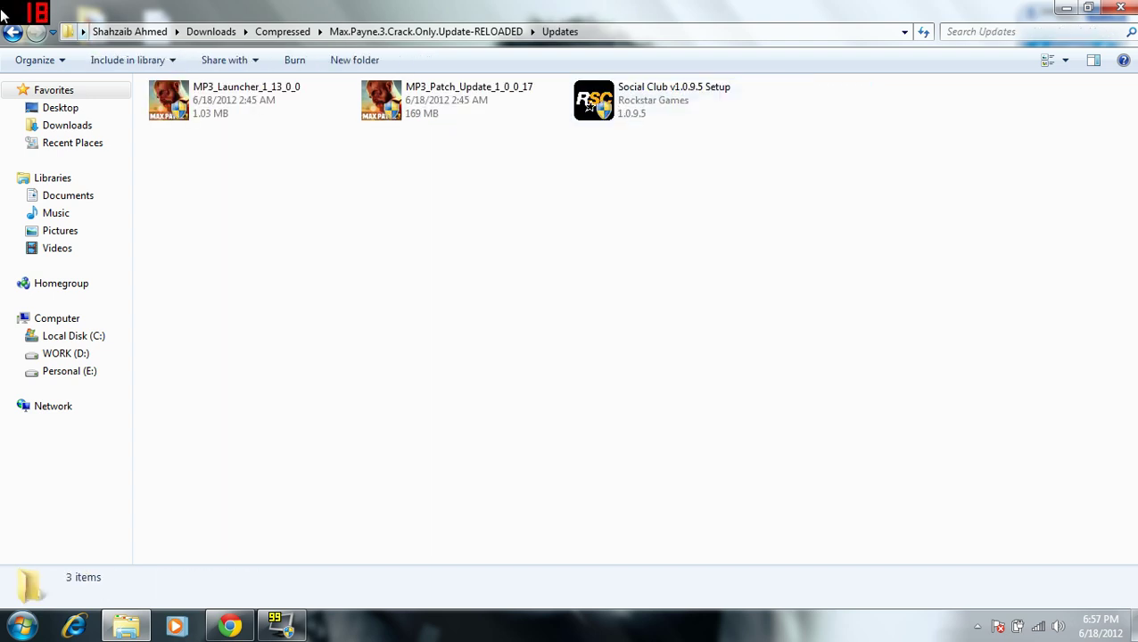
pyautogui.click(16, 34)
pyautogui.click(325, 270)
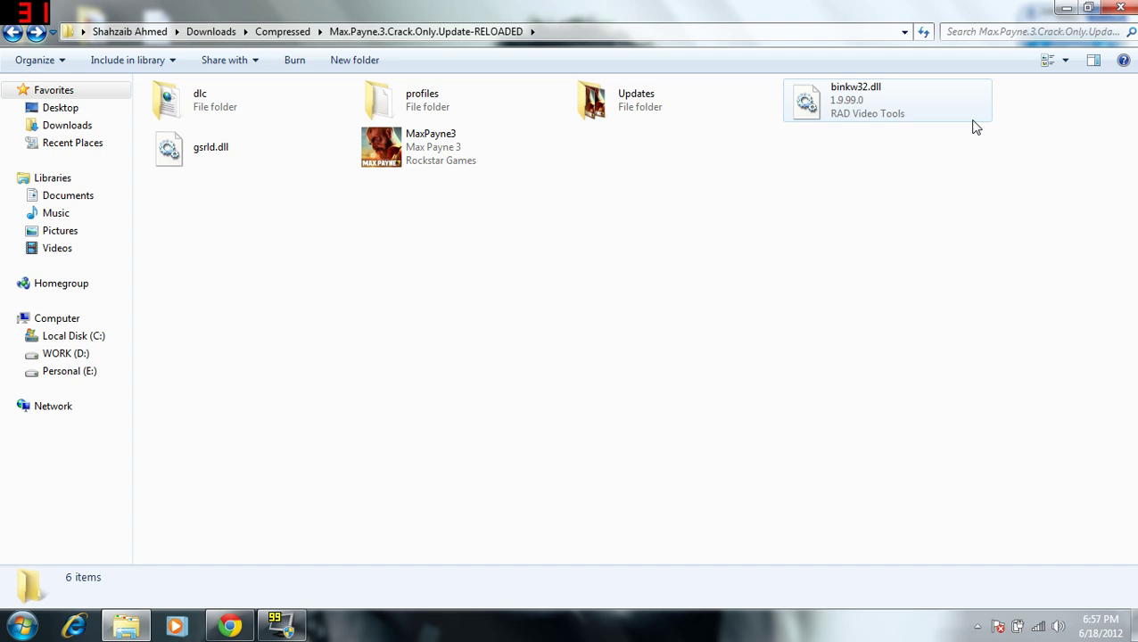
pyautogui.click(399, 122)
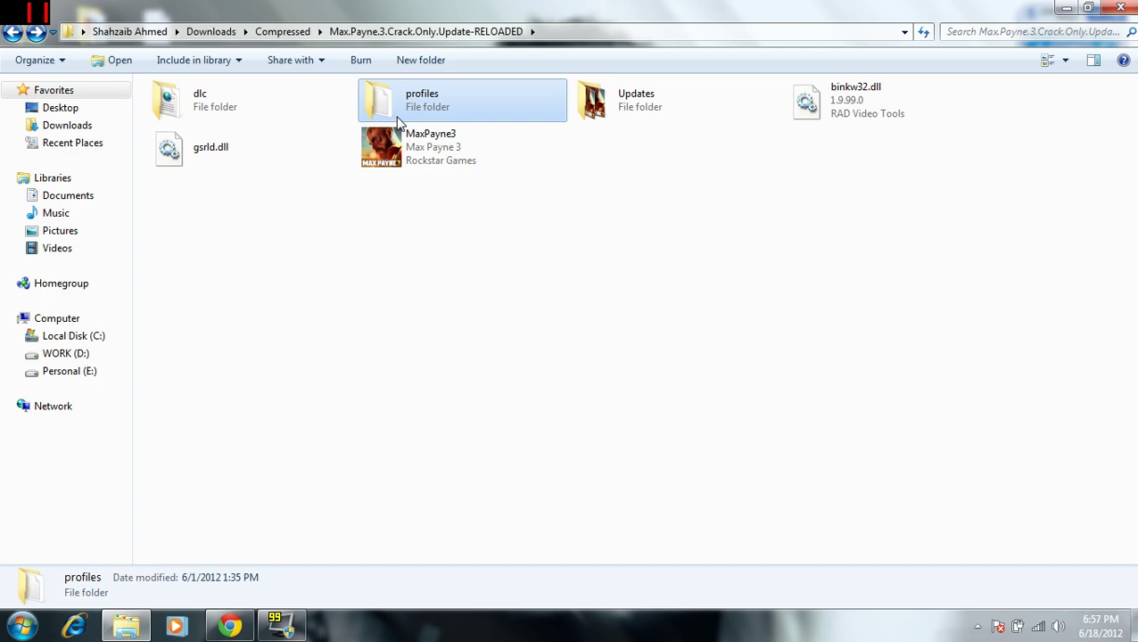
# Step: Close the crack folder and select profiles in My Documents\Rockstar Games\Social Club
pyautogui.click(1067, 8)
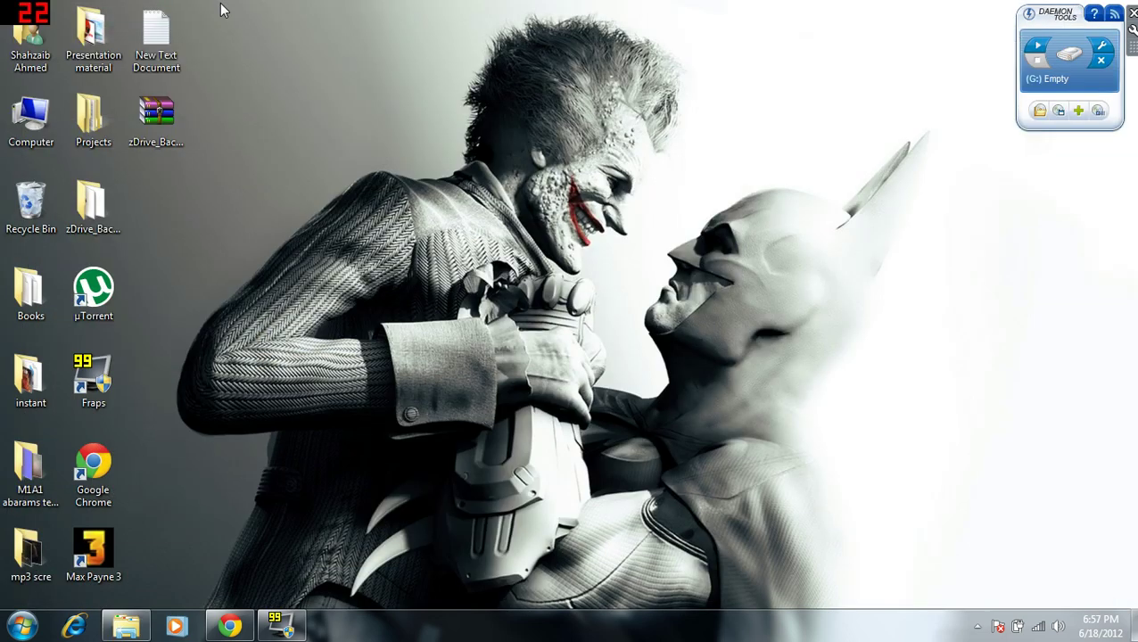
pyautogui.doubleClick(31, 36)
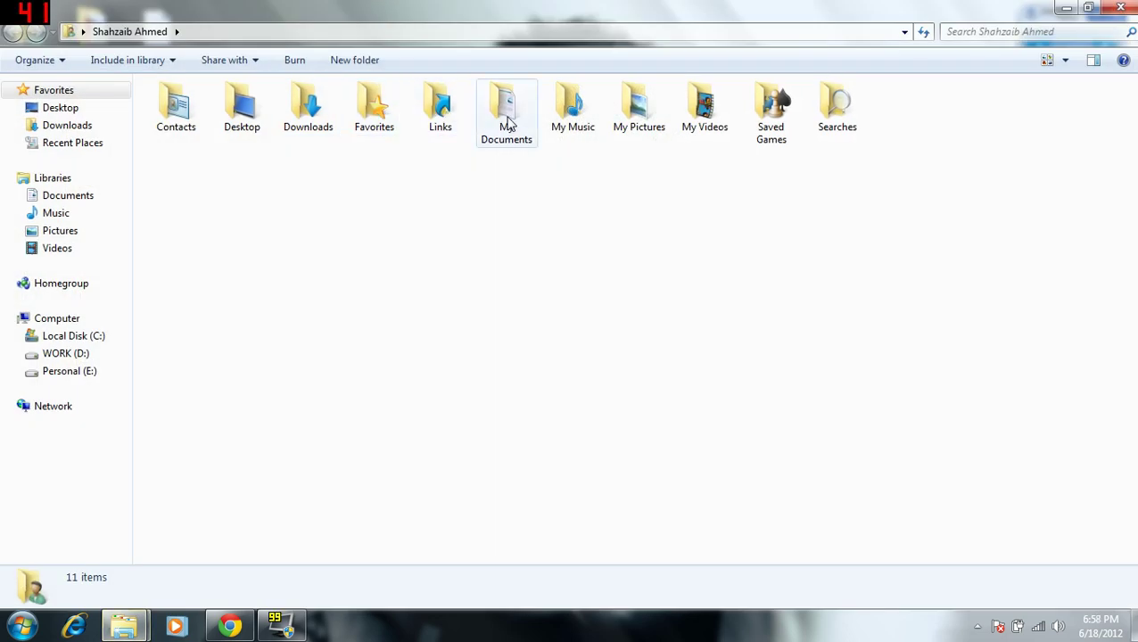
pyautogui.doubleClick(508, 125)
pyautogui.doubleClick(274, 108)
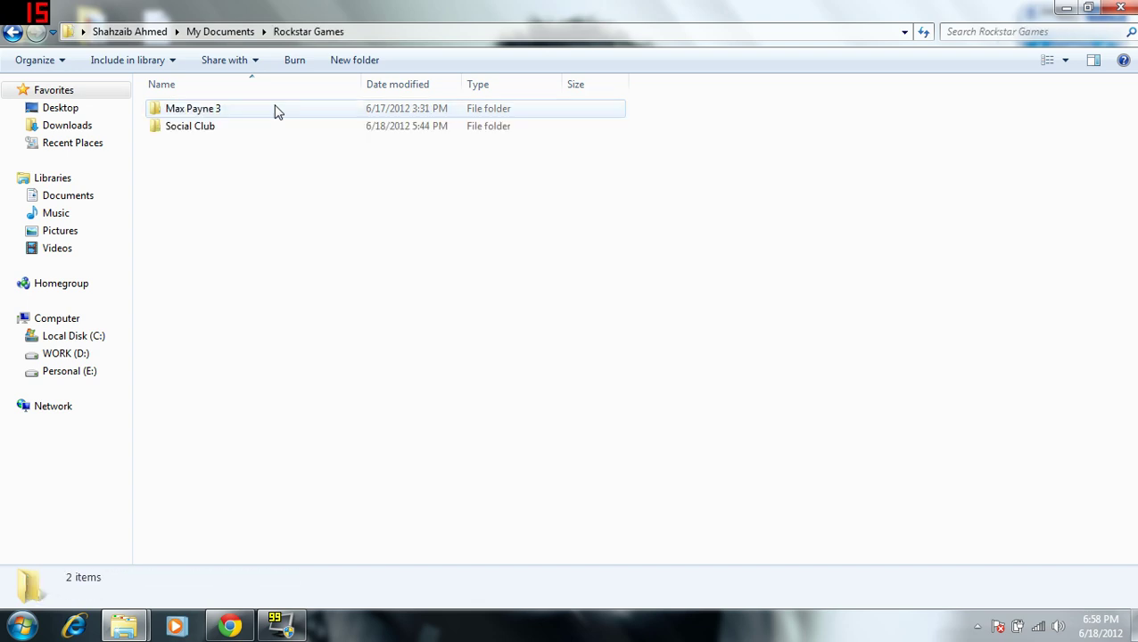
pyautogui.doubleClick(249, 125)
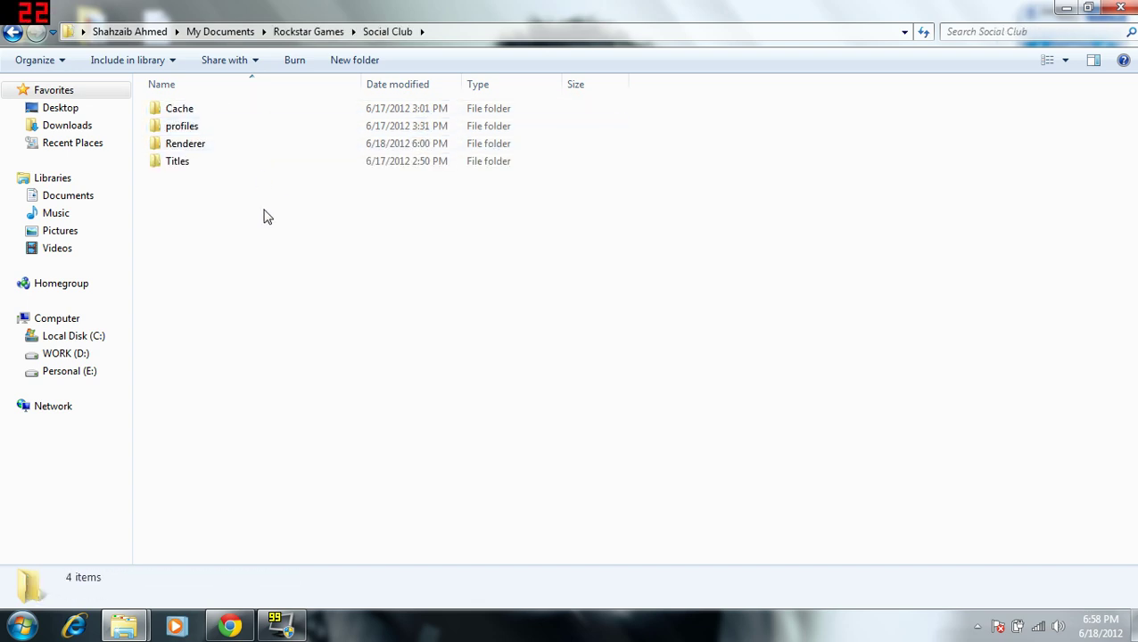
pyautogui.click(204, 127)
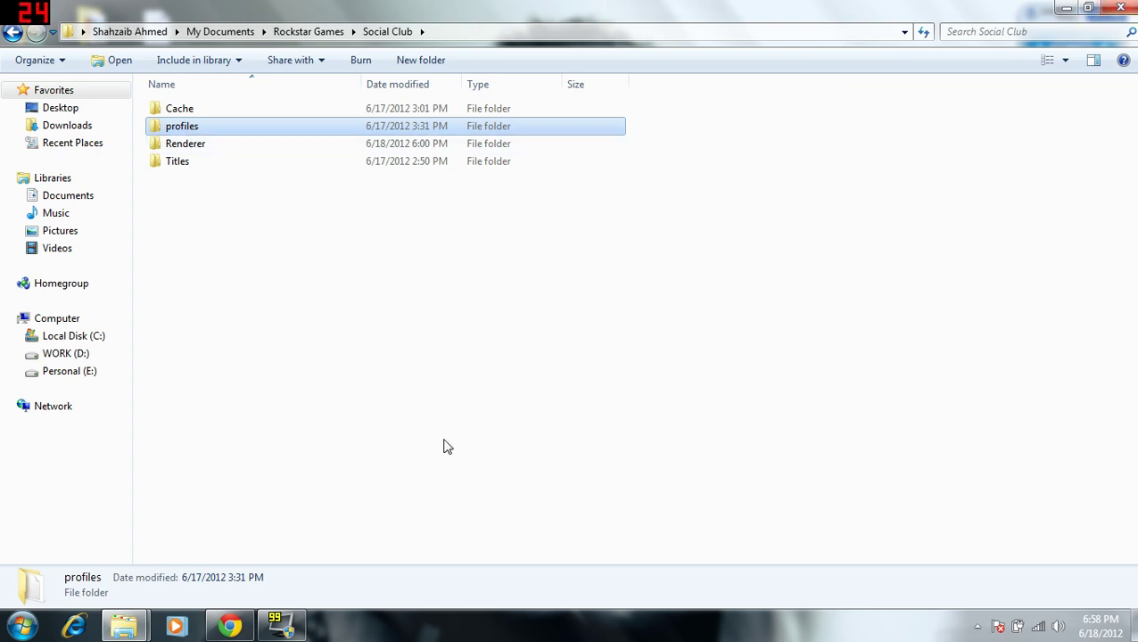
# Step: Switch to the crack folder window to check its dlc folder, then return to Social Club
pyautogui.click(125, 625)
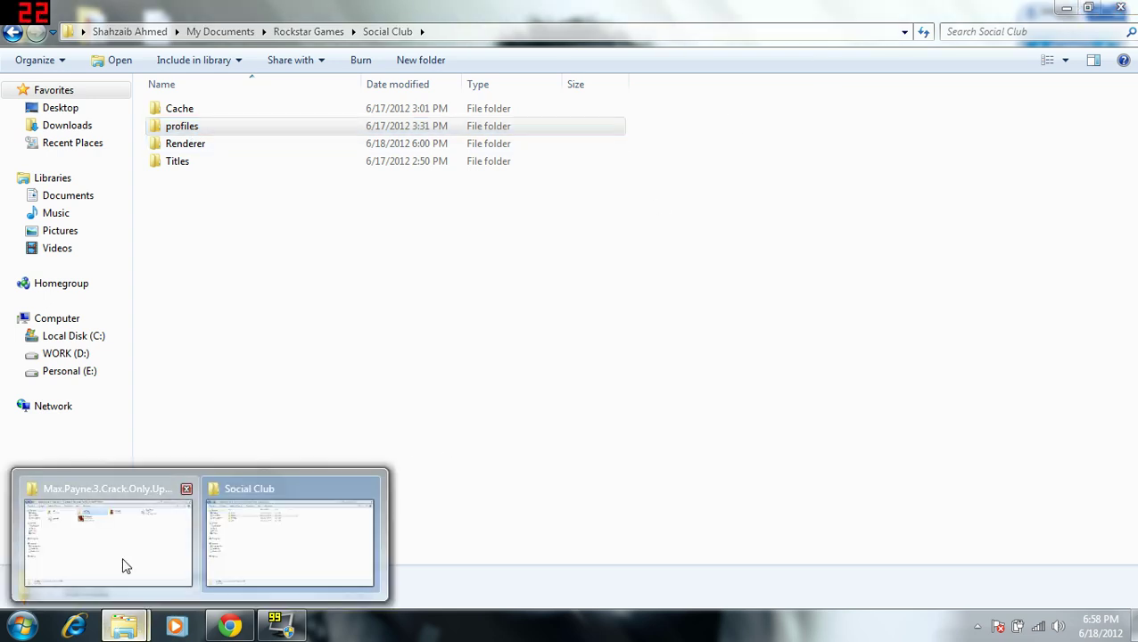
pyautogui.click(125, 567)
pyautogui.click(222, 123)
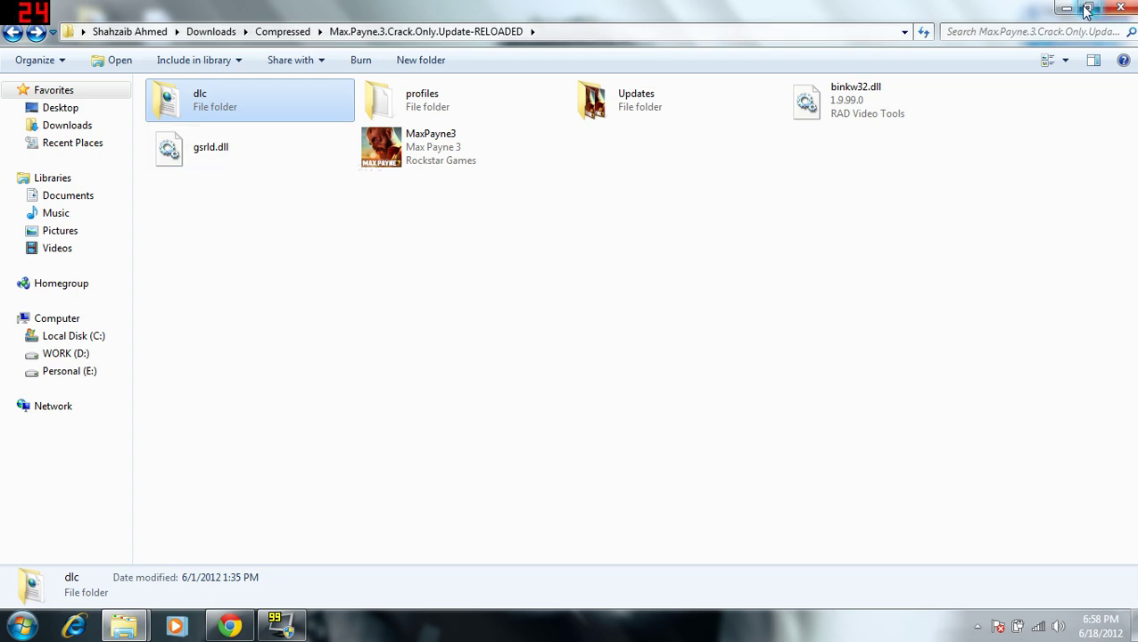
pyautogui.hotkey('alt', 'Tab')
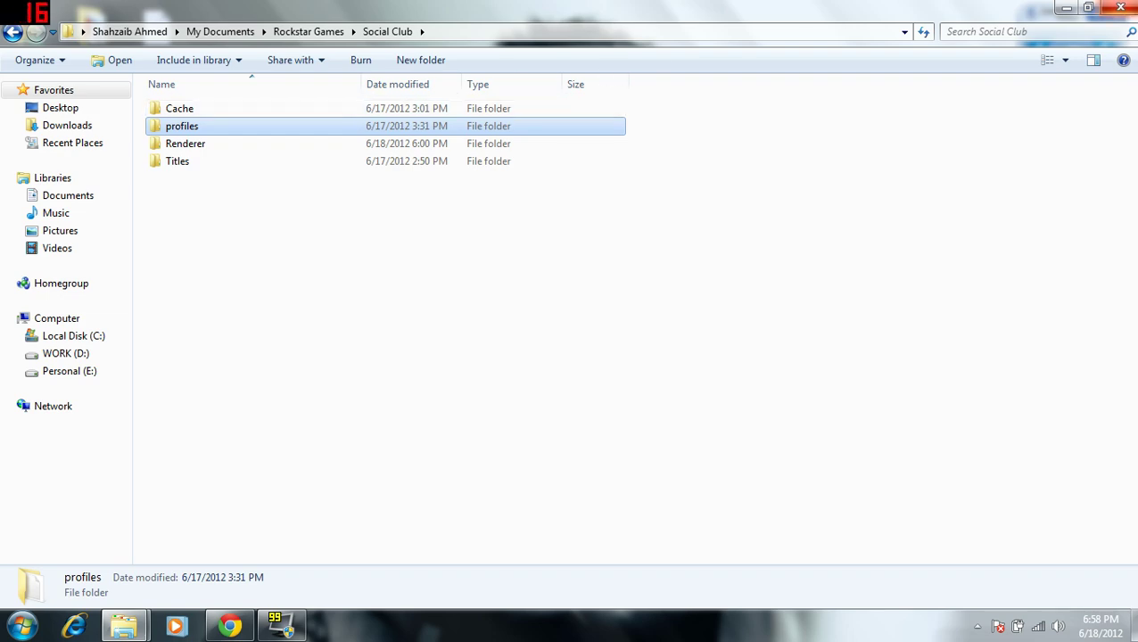
# Step: Inspect the dlc folder in E:\Rockstar\Maxpayne3, then close that window
pyautogui.click(1087, 8)
pyautogui.doubleClick(36, 125)
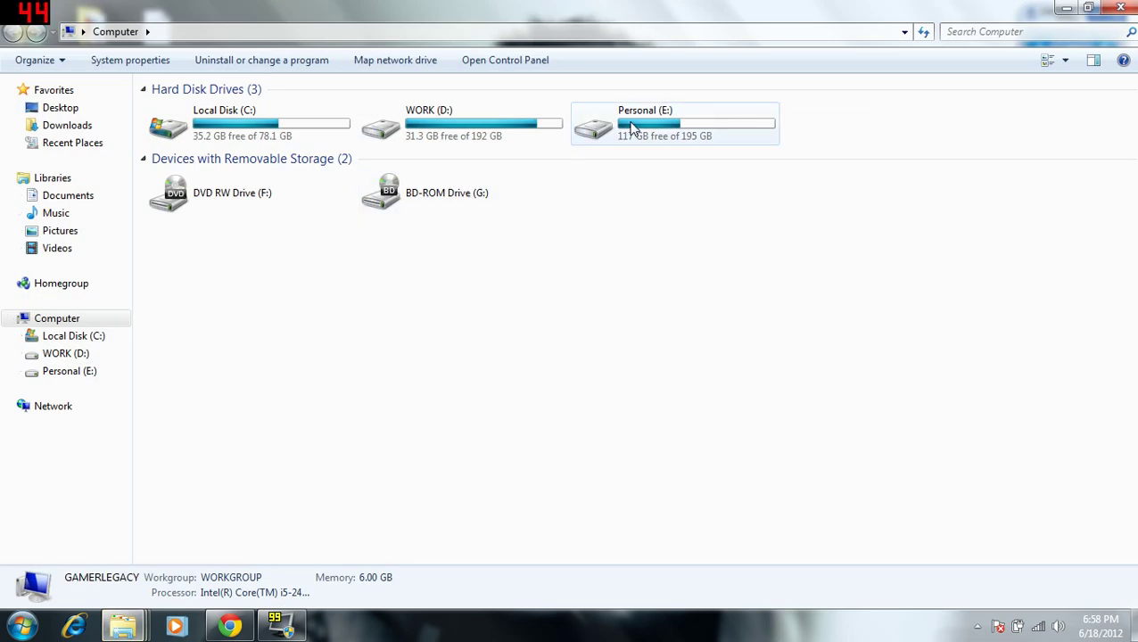
pyautogui.doubleClick(624, 127)
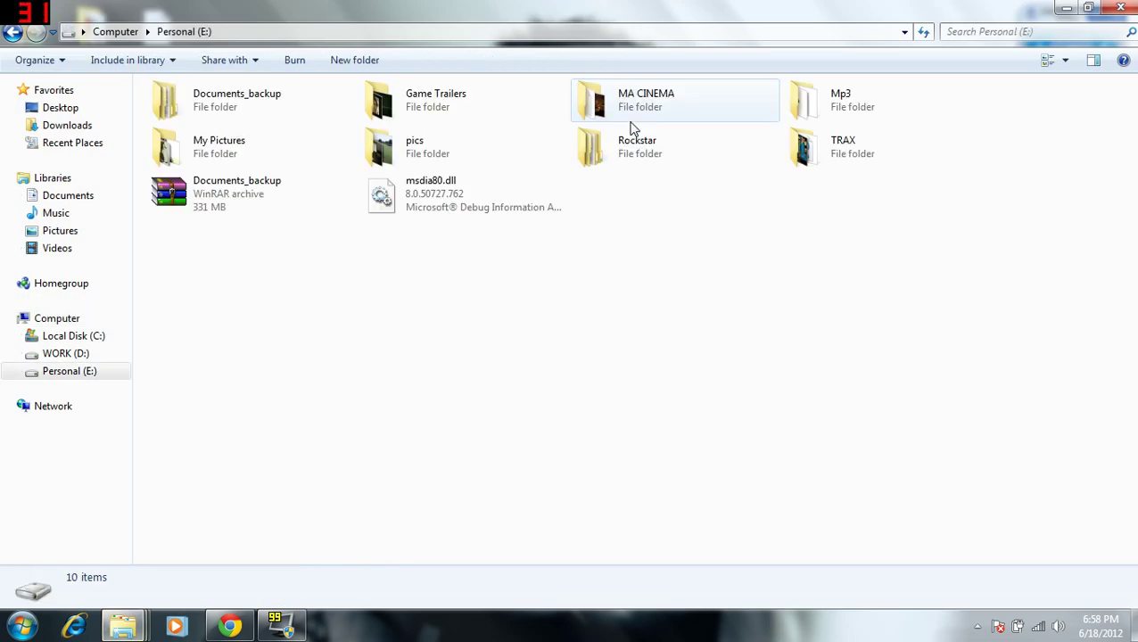
pyautogui.doubleClick(633, 159)
pyautogui.doubleClick(198, 108)
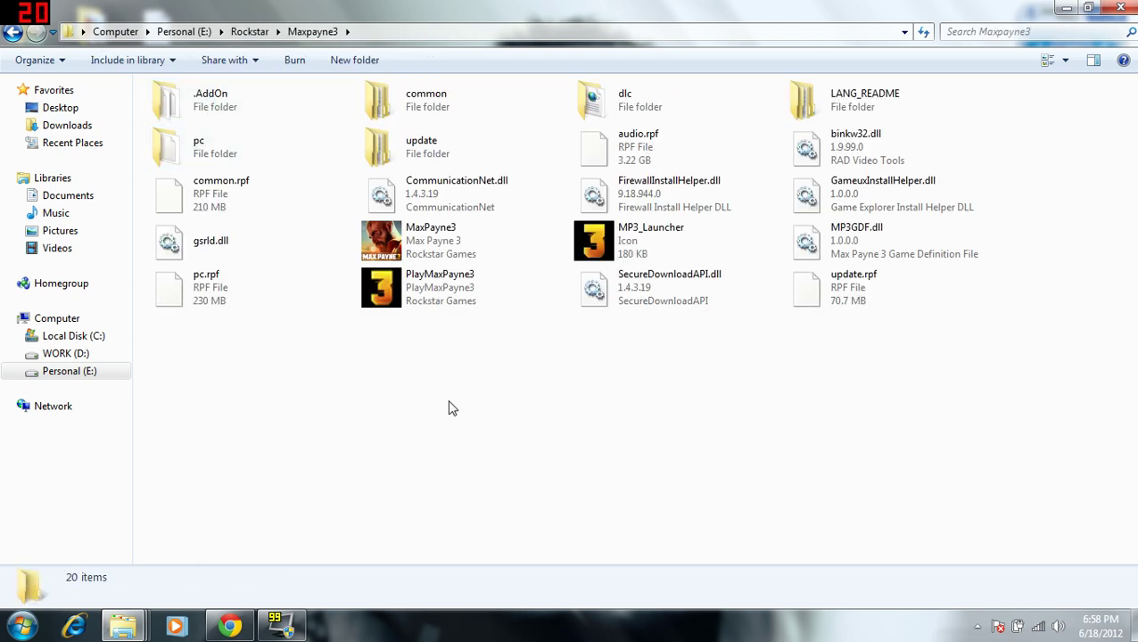
pyautogui.click(624, 100)
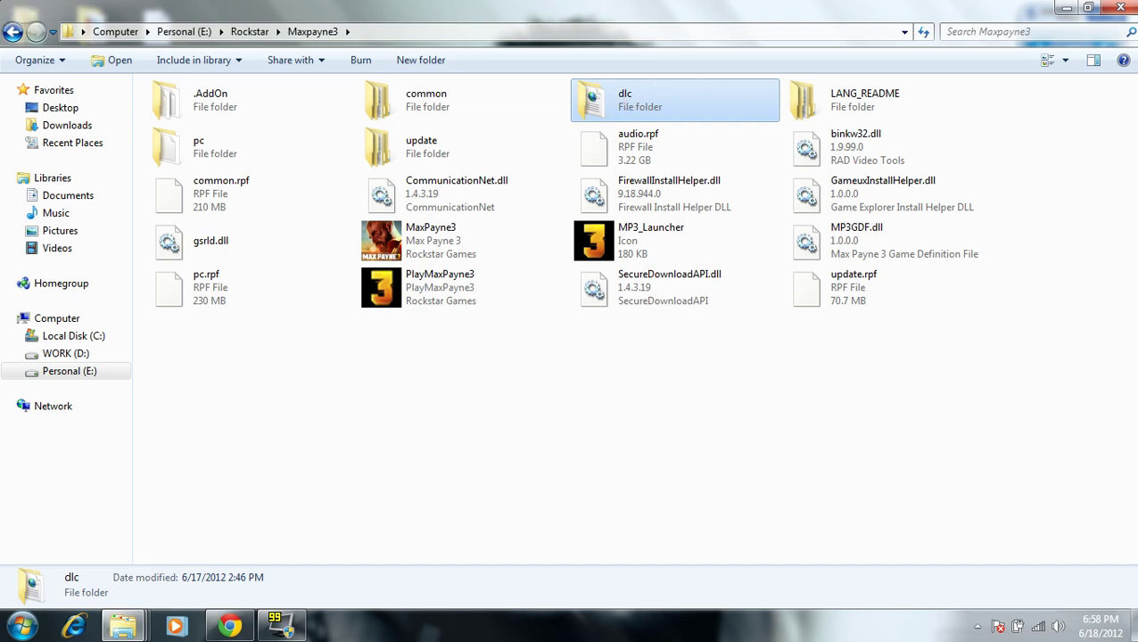
pyautogui.click(1122, 8)
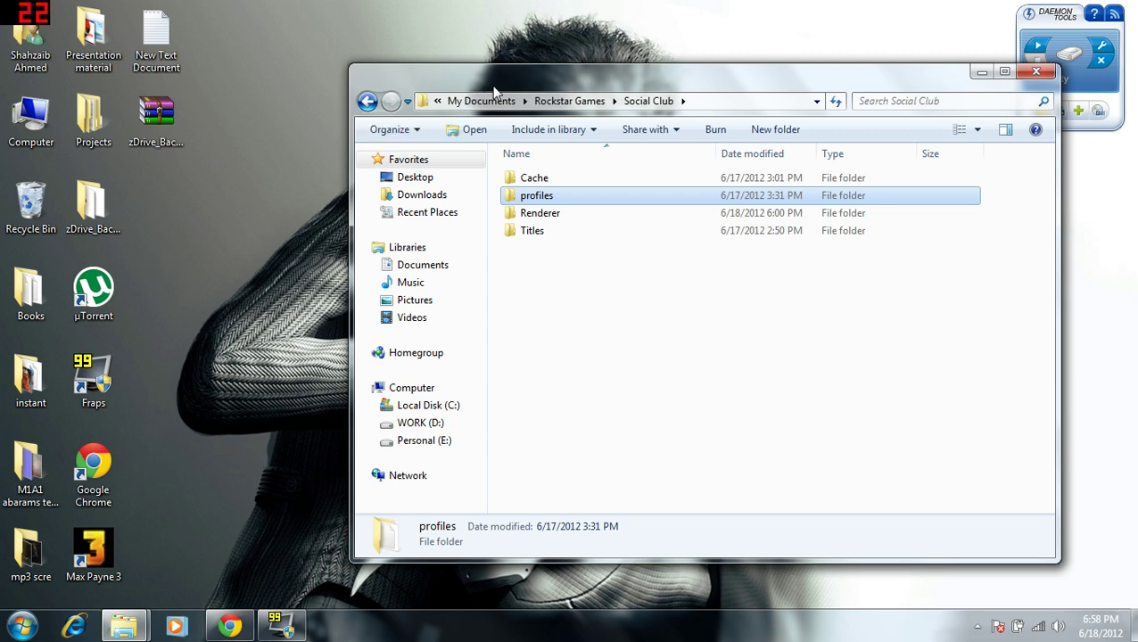
# Step: Move aside and minimize the Social Club window, then search Start for 'regedit'
pyautogui.moveTo(491, 90); pyautogui.dragTo(388, 97)
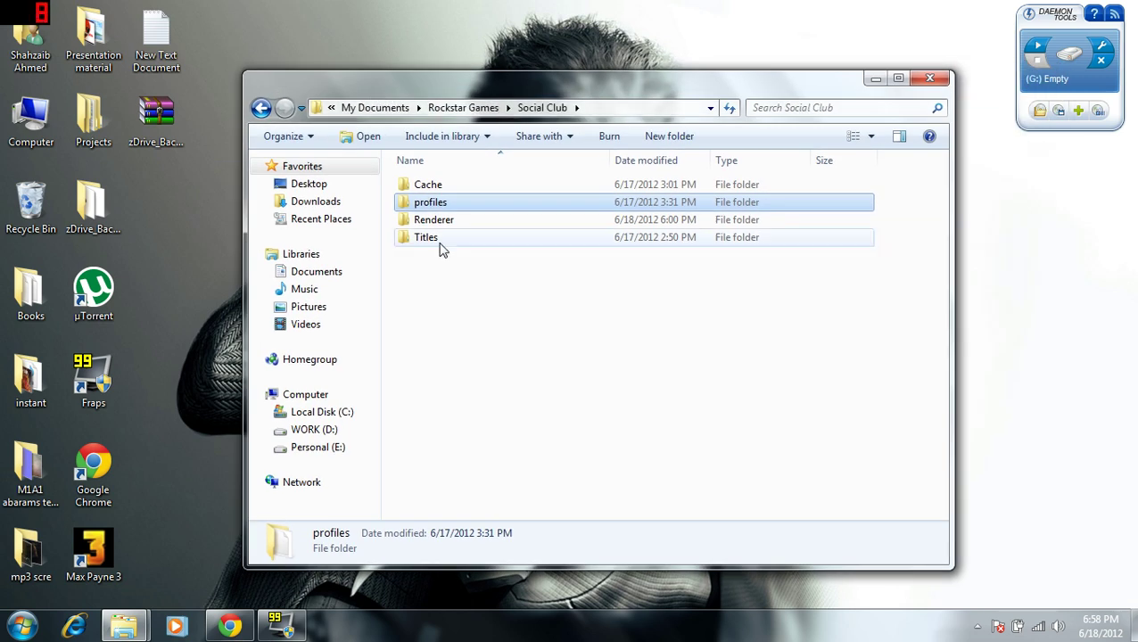
pyautogui.click(876, 79)
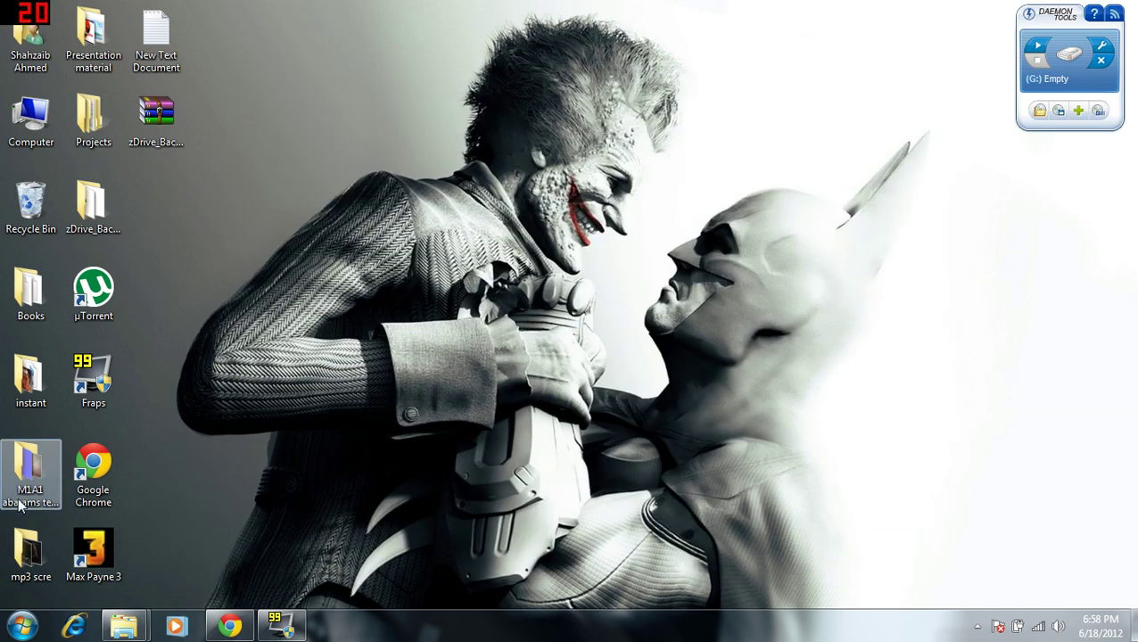
pyautogui.click(21, 626)
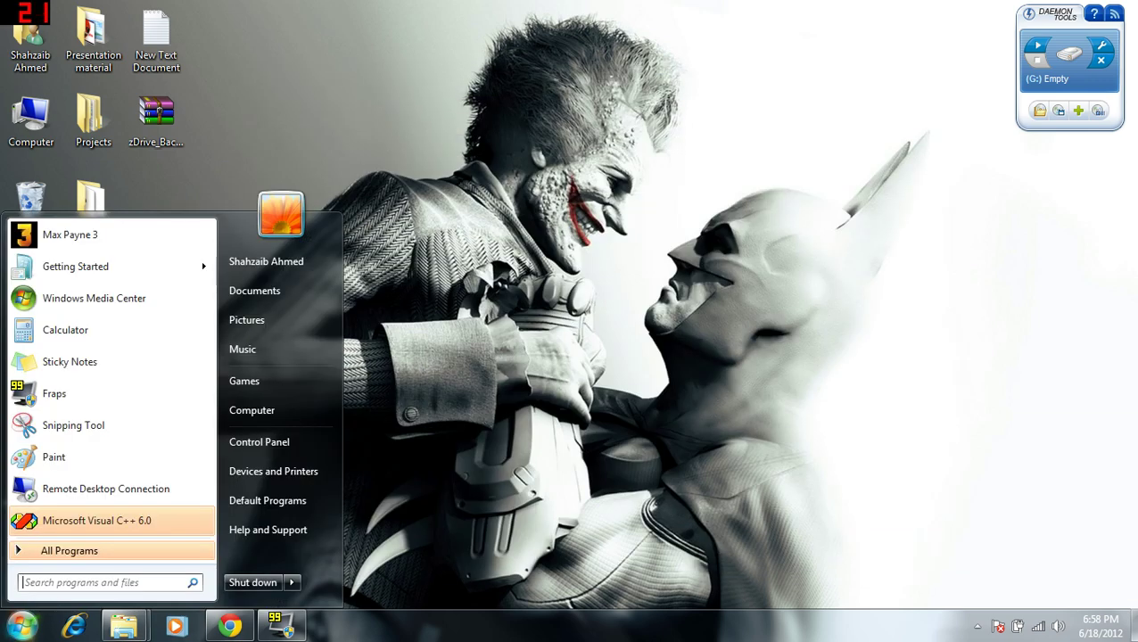
pyautogui.write('r')
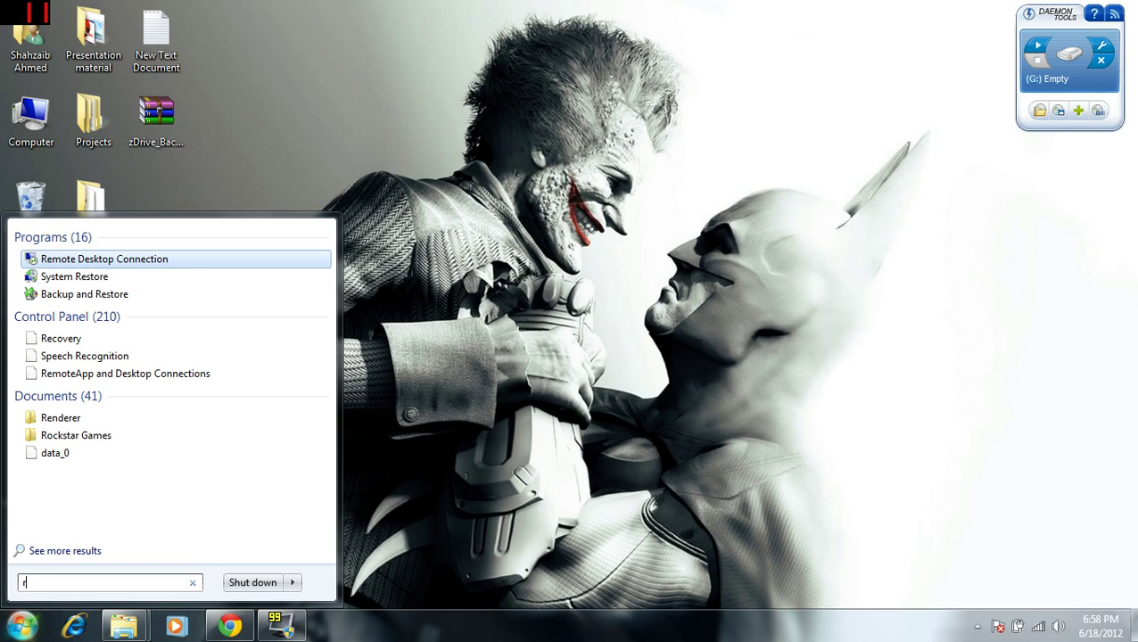
pyautogui.write('egedit')
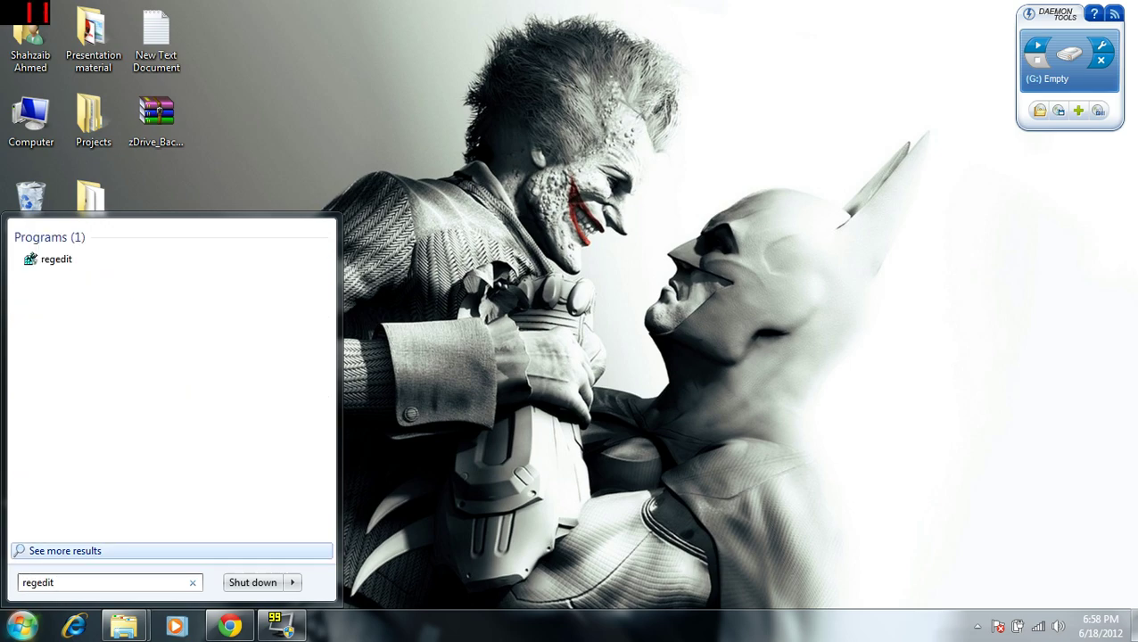
# Step: Launch regedit and collapse its expanded tree back to the root hives
pyautogui.click(73, 261)
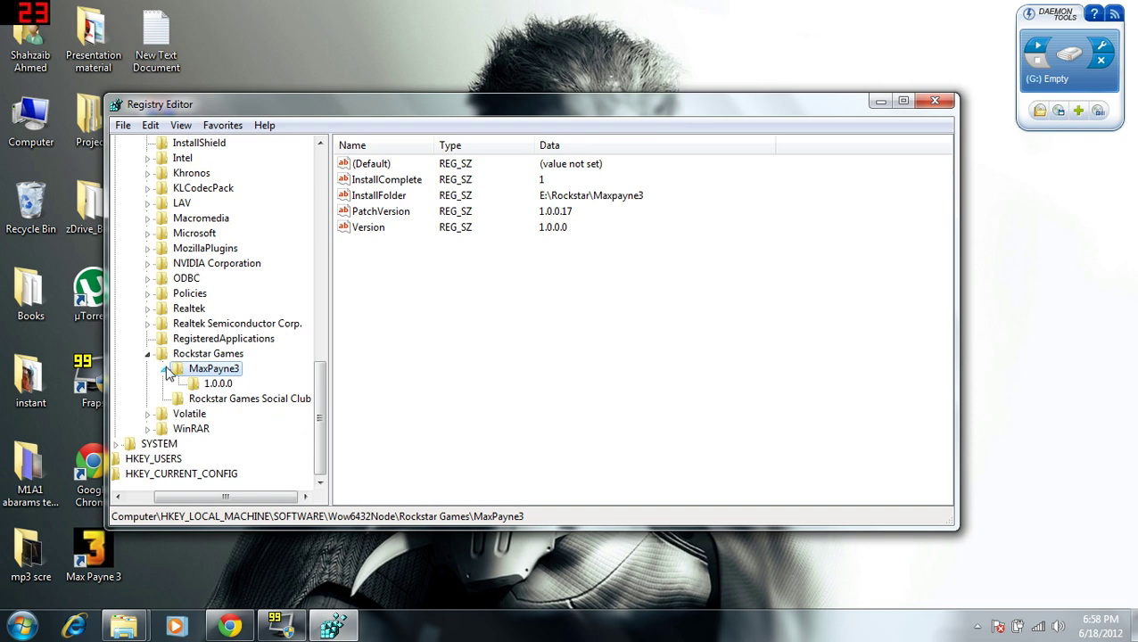
pyautogui.click(165, 369)
pyautogui.click(149, 370)
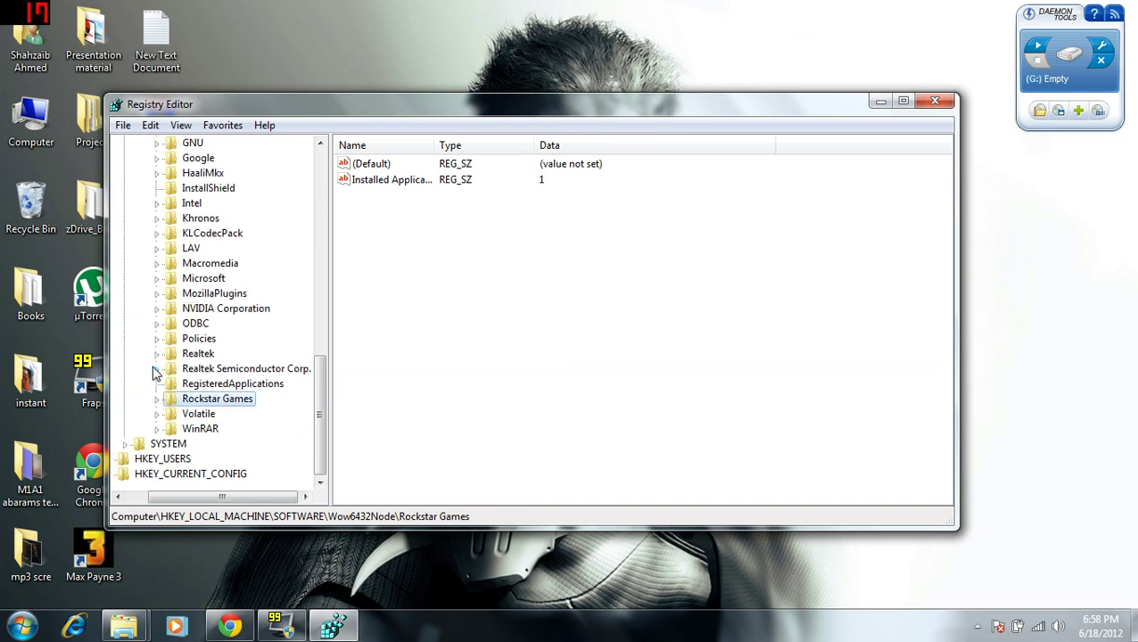
pyautogui.scroll(2, 321, 376)
pyautogui.scroll(4, 321, 376)
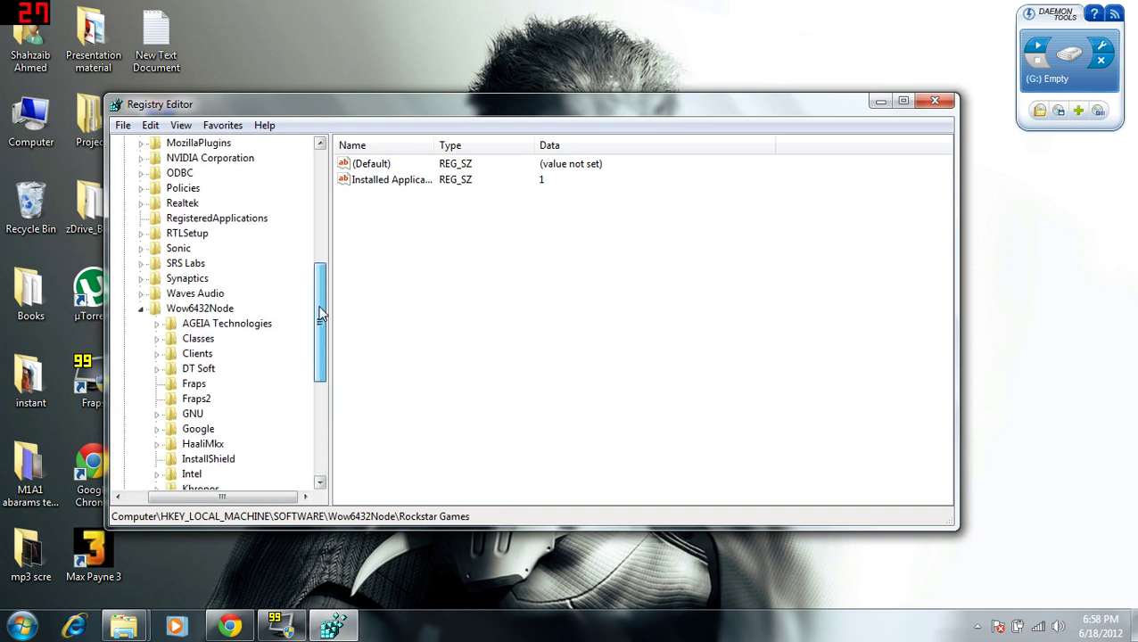
pyautogui.click(139, 314)
pyautogui.scroll(4, 320, 351)
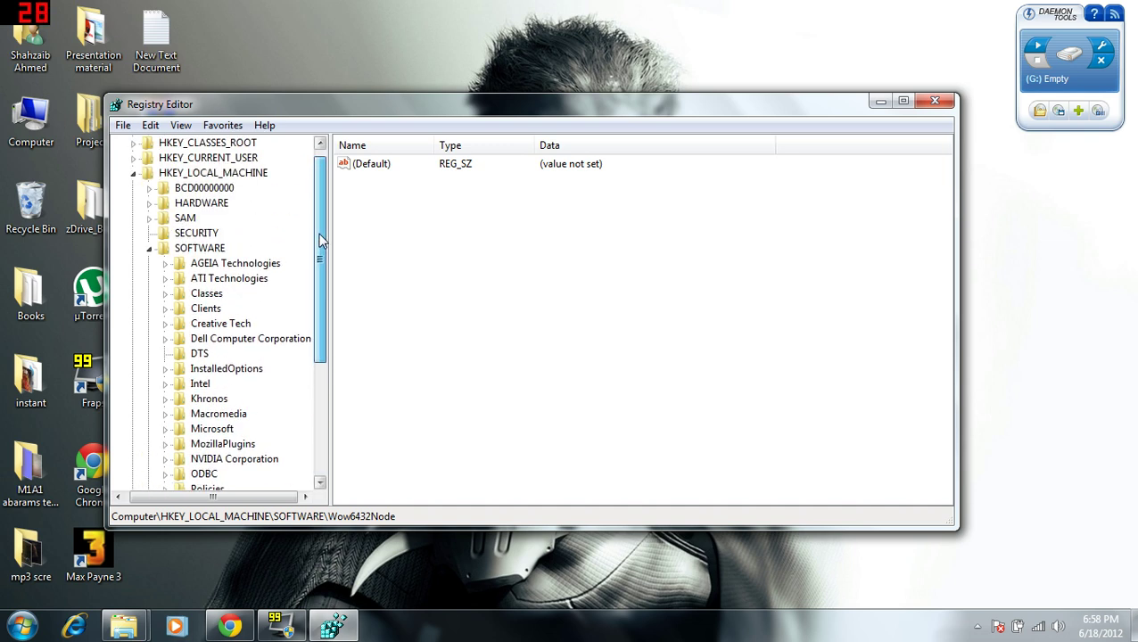
pyautogui.click(149, 263)
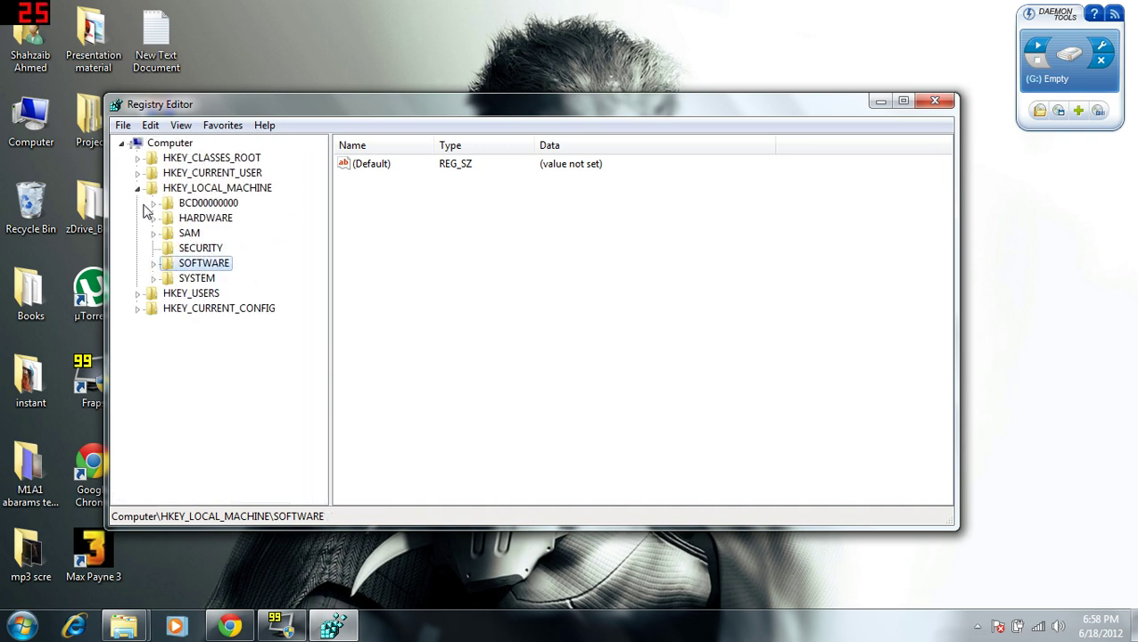
pyautogui.click(136, 188)
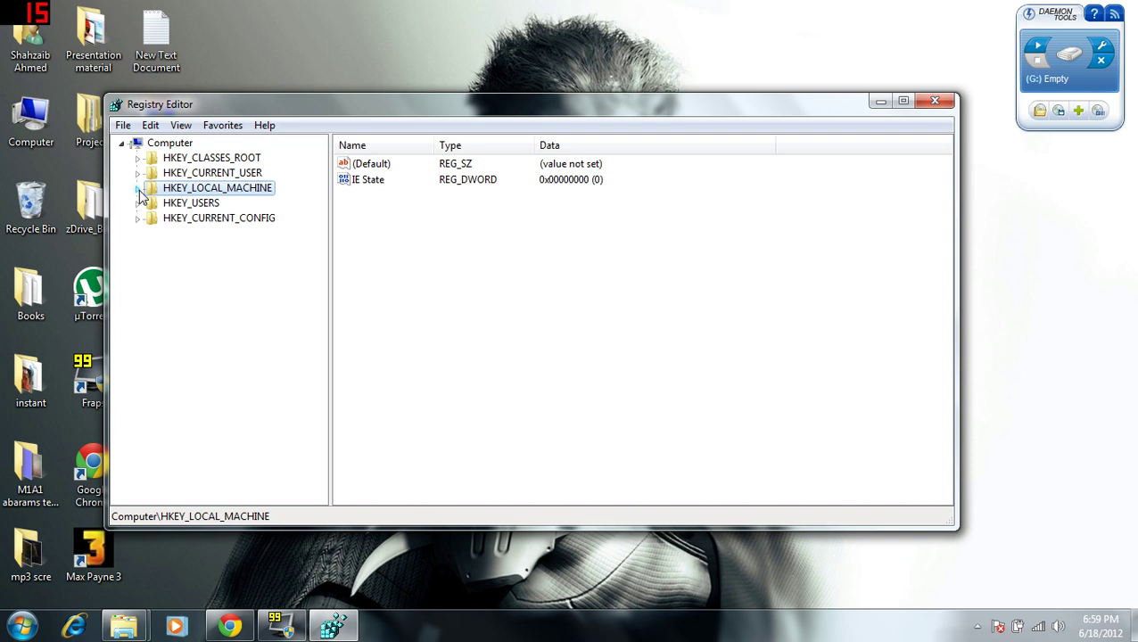
# Step: Expand HKEY_LOCAL_MACHINE\SOFTWARE\Wow6432Node\Rockstar Games in the registry tree
pyautogui.click(137, 188)
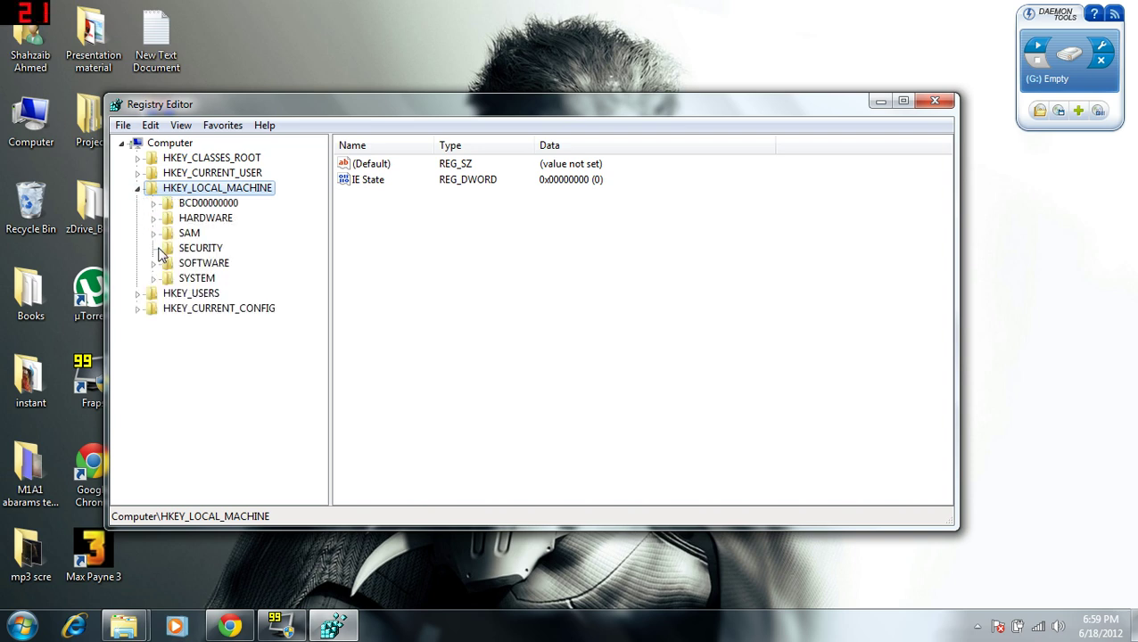
pyautogui.doubleClick(203, 263)
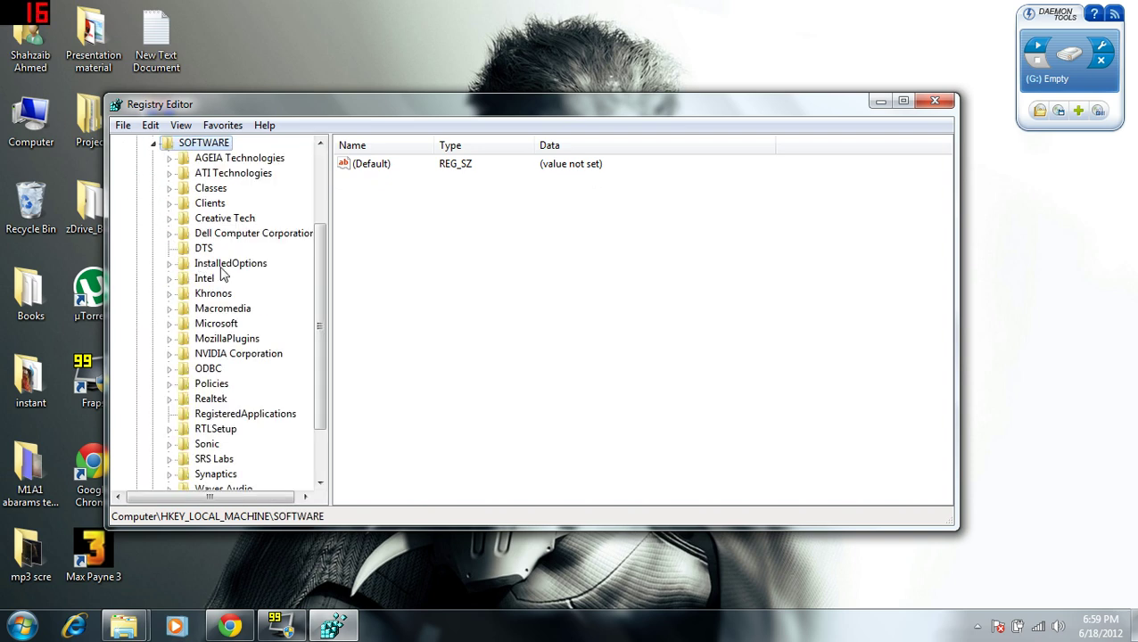
pyautogui.moveTo(321, 314); pyautogui.dragTo(324, 368)
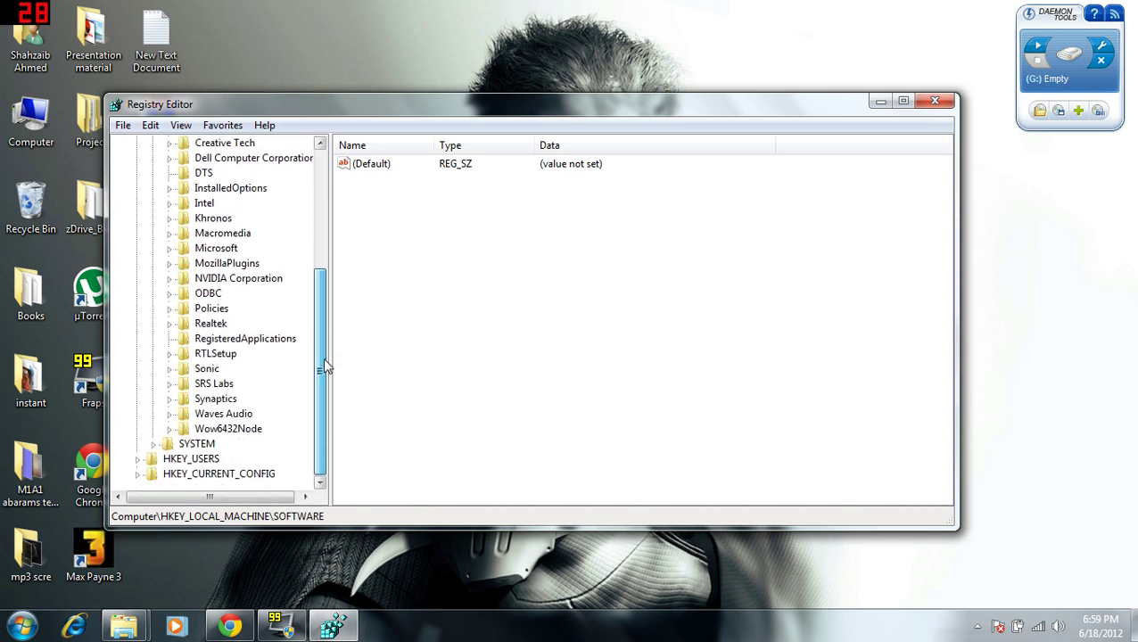
pyautogui.doubleClick(249, 432)
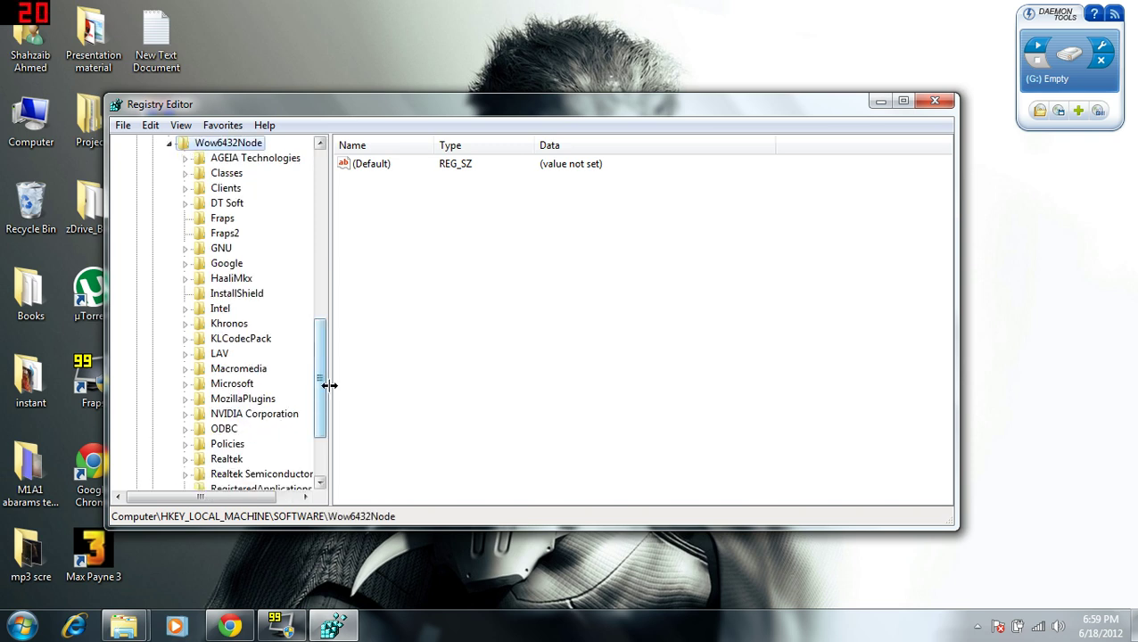
pyautogui.moveTo(329, 386); pyautogui.dragTo(326, 385)
pyautogui.scroll(-3, 296, 421)
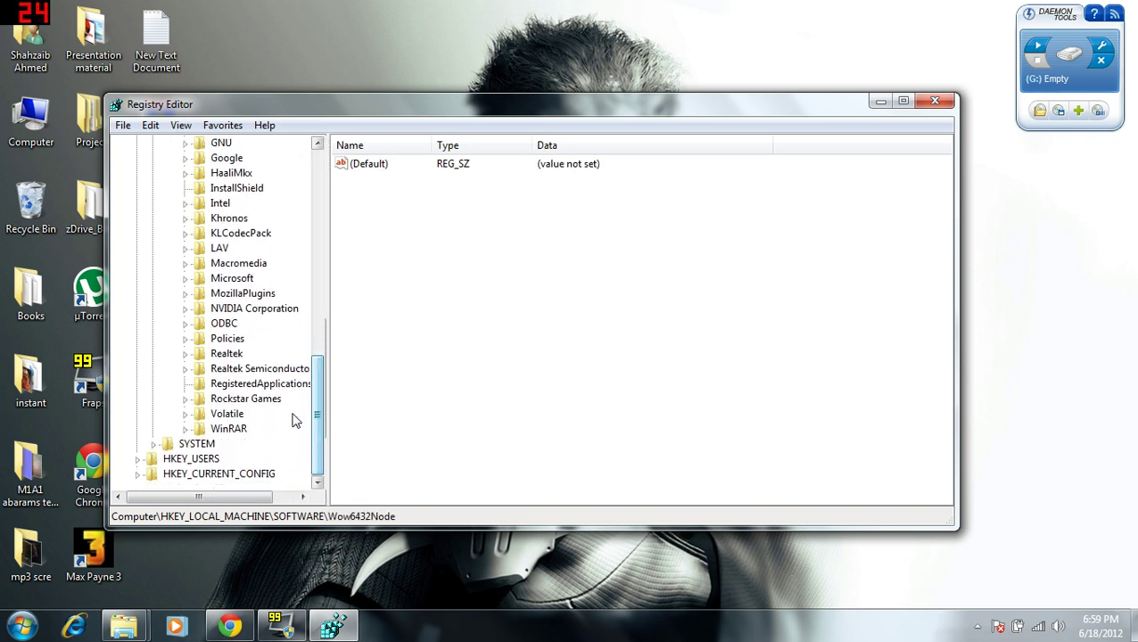
pyautogui.doubleClick(258, 398)
# Step: Start renaming the MaxPayne3 key, cancel with the name unchanged, and close Registry Editor
pyautogui.click(255, 416)
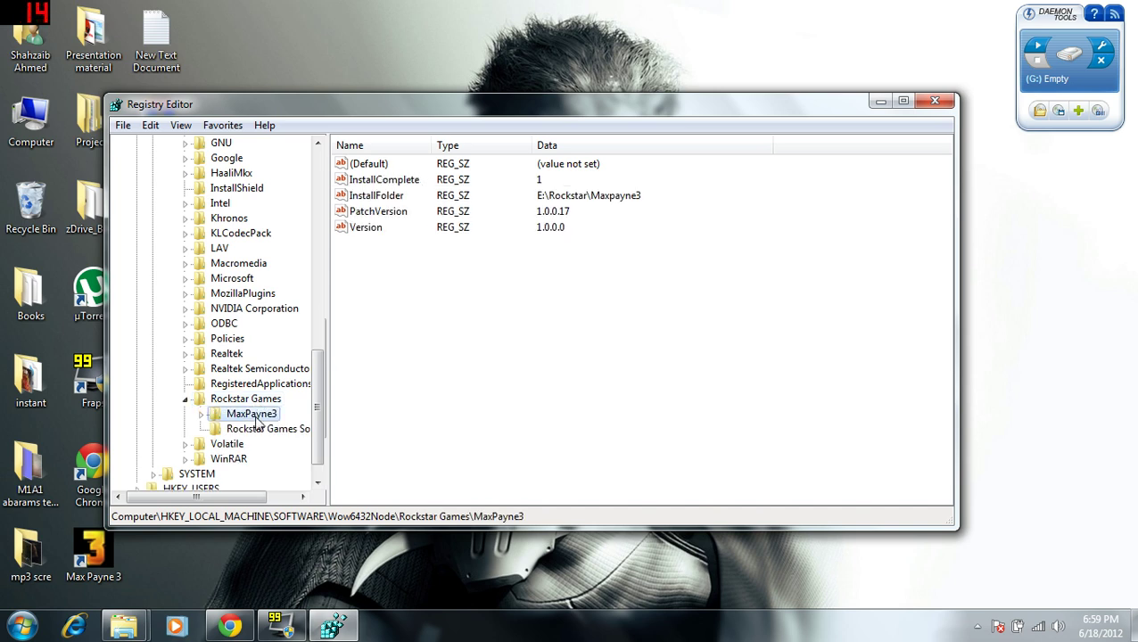
pyautogui.rightClick(257, 421)
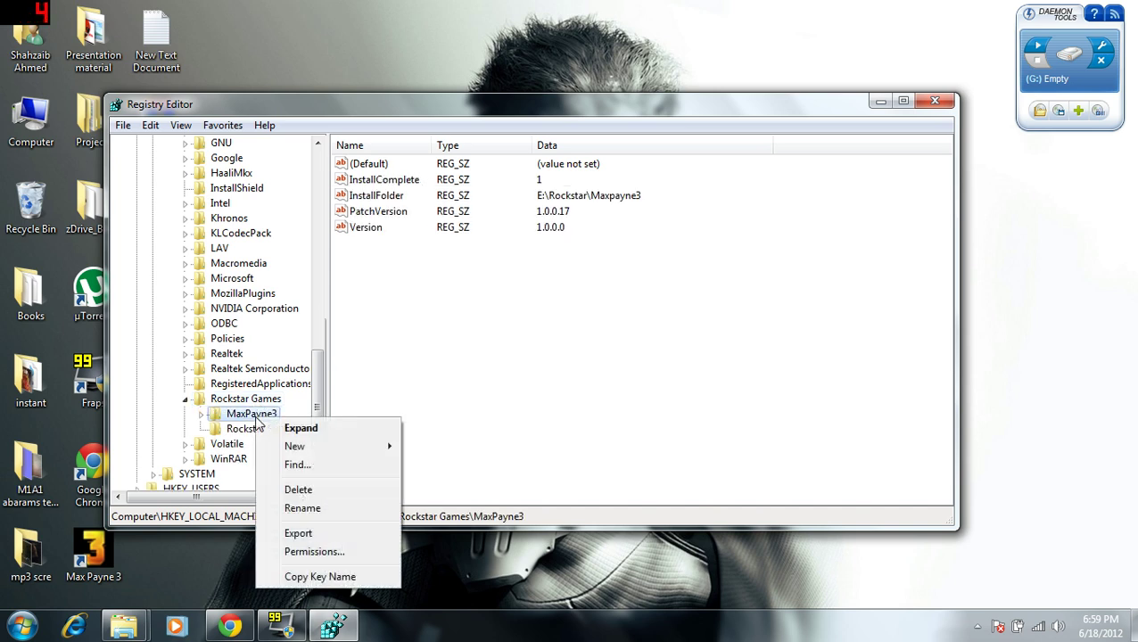
pyautogui.click(242, 417)
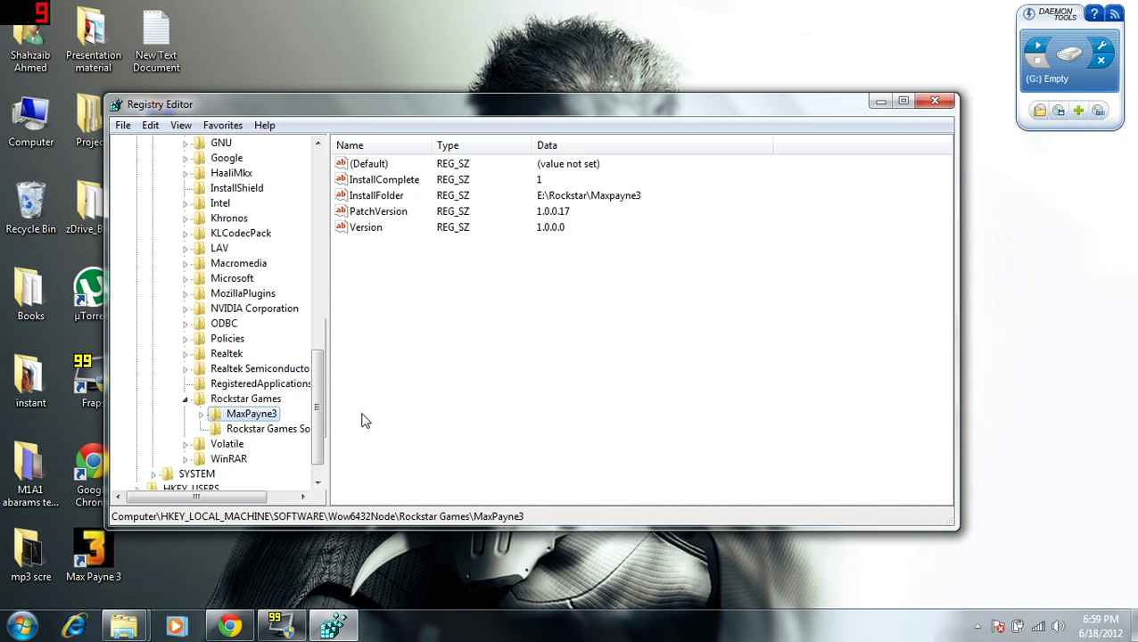
pyautogui.rightClick(265, 419)
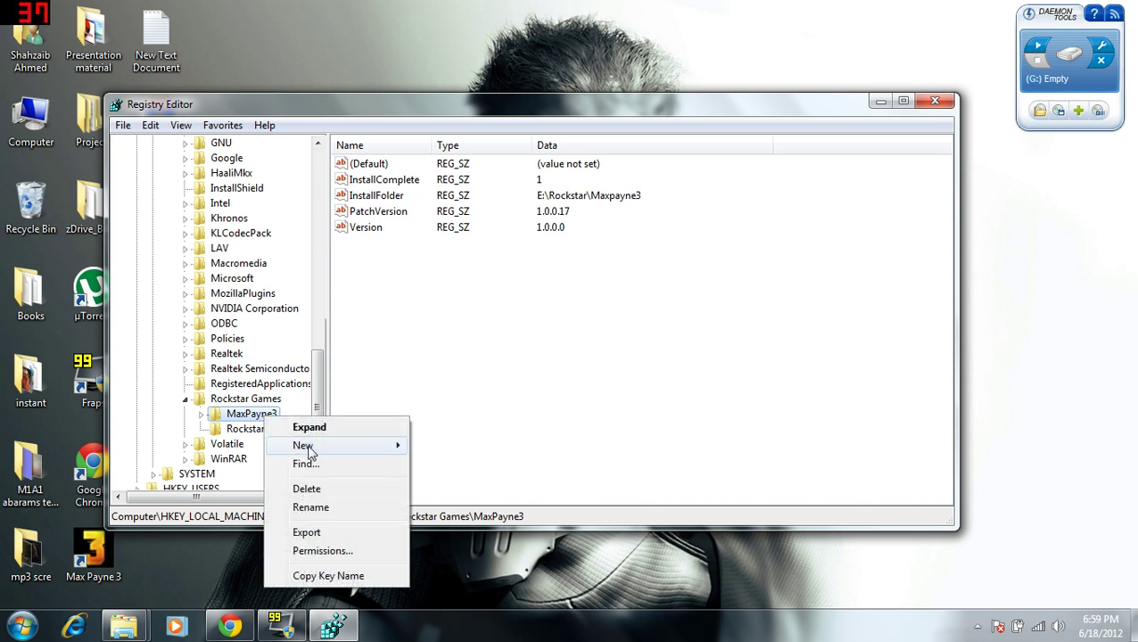
pyautogui.click(349, 507)
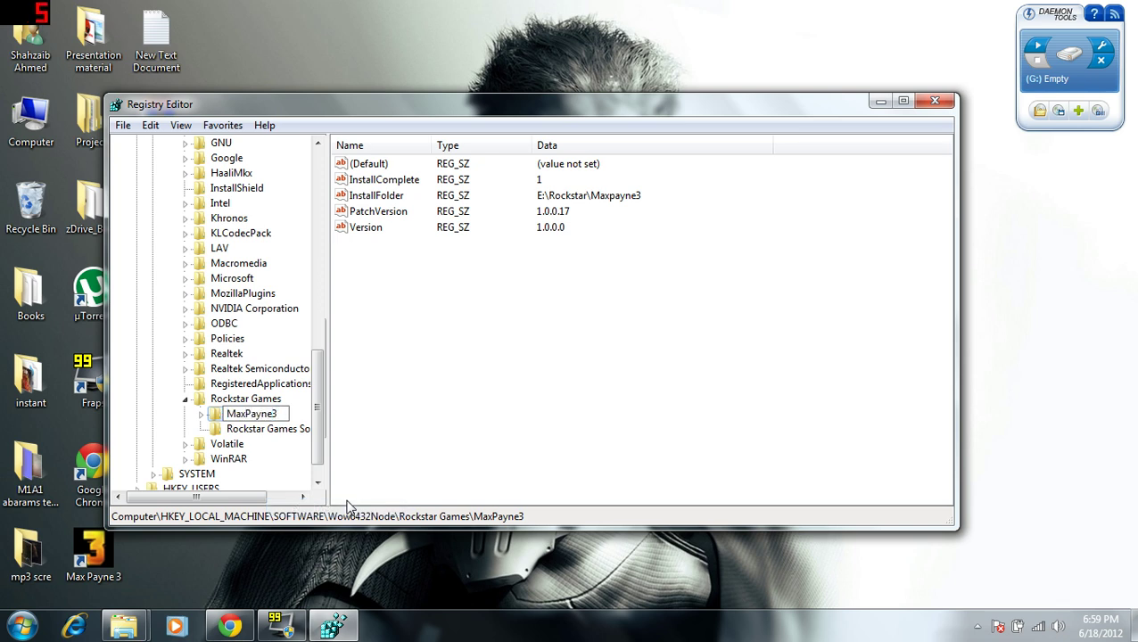
pyautogui.press('Return')
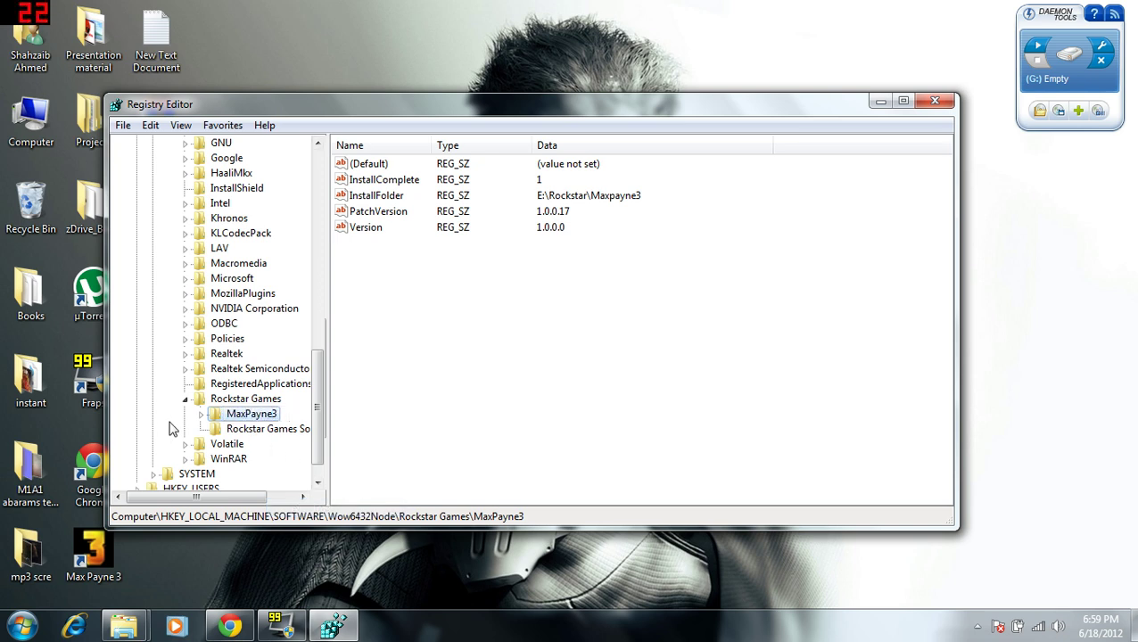
pyautogui.click(936, 104)
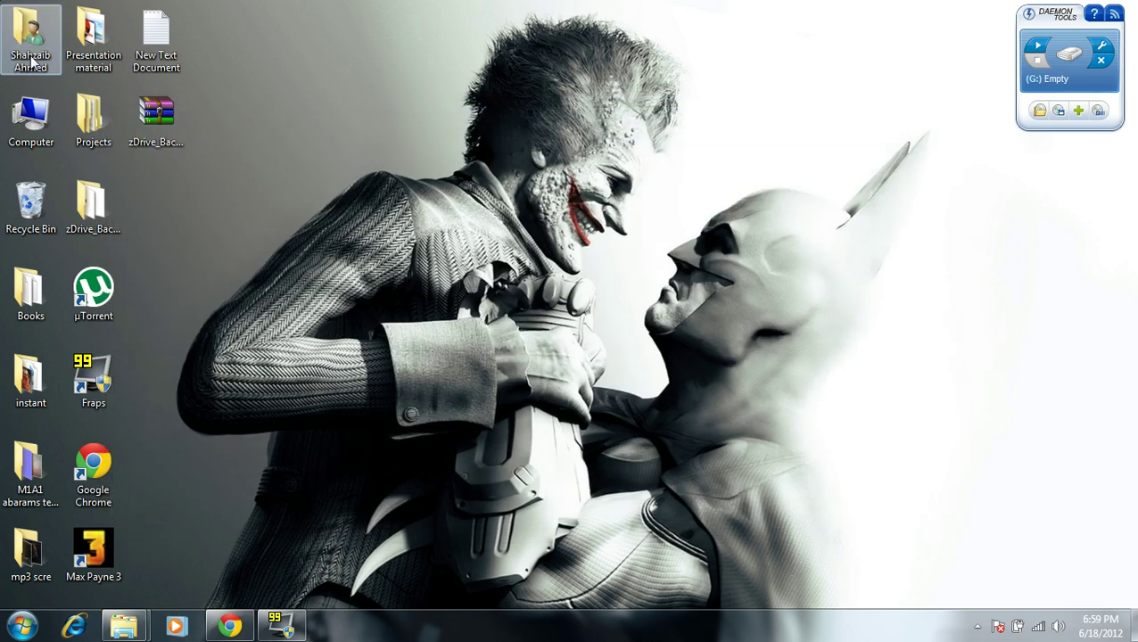
pyautogui.doubleClick(32, 118)
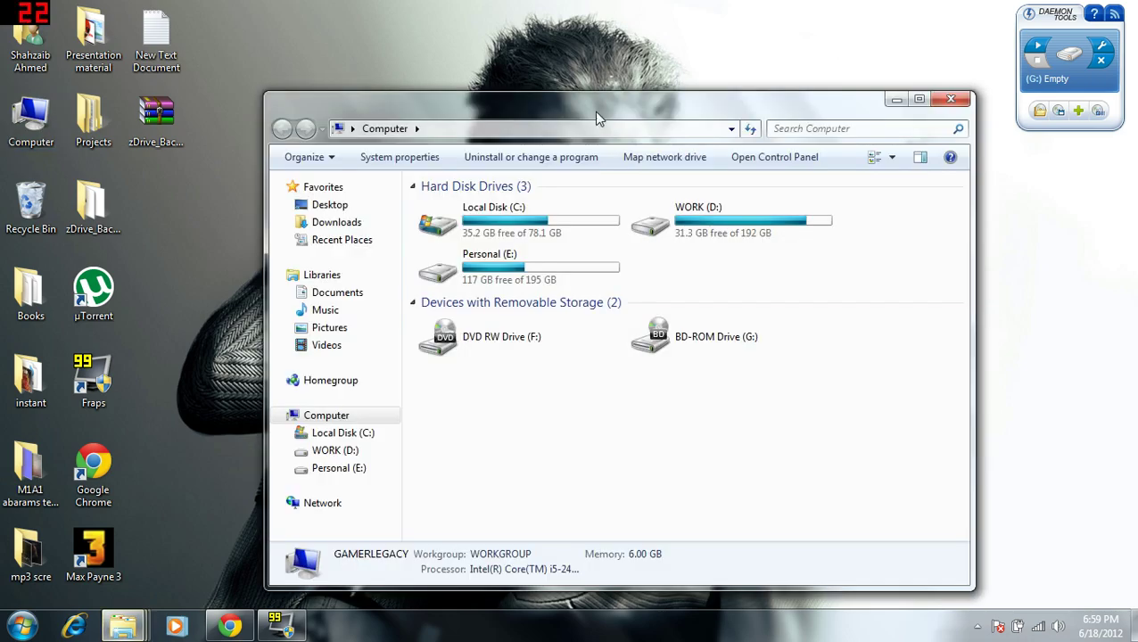
pyautogui.click(951, 99)
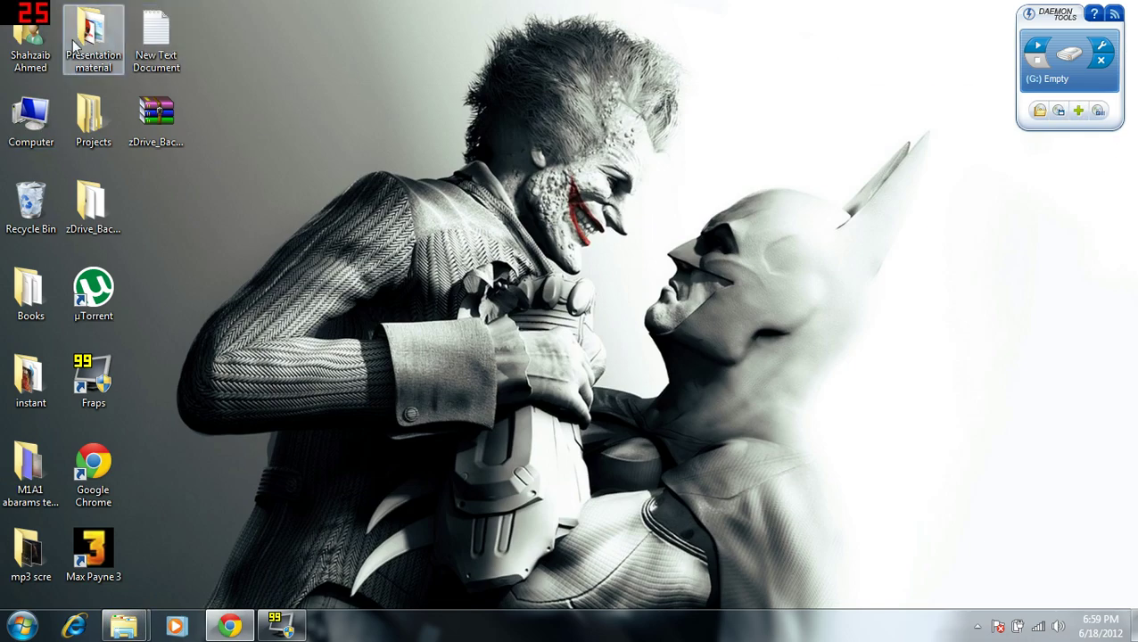
pyautogui.doubleClick(27, 31)
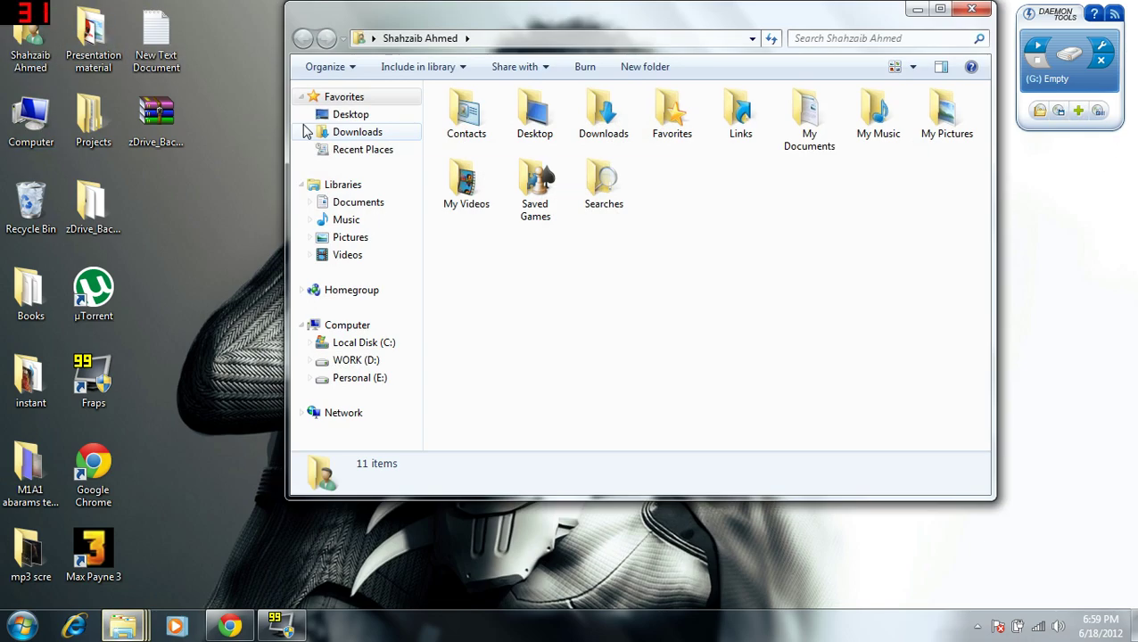
pyautogui.doubleClick(590, 129)
pyautogui.doubleClick(512, 113)
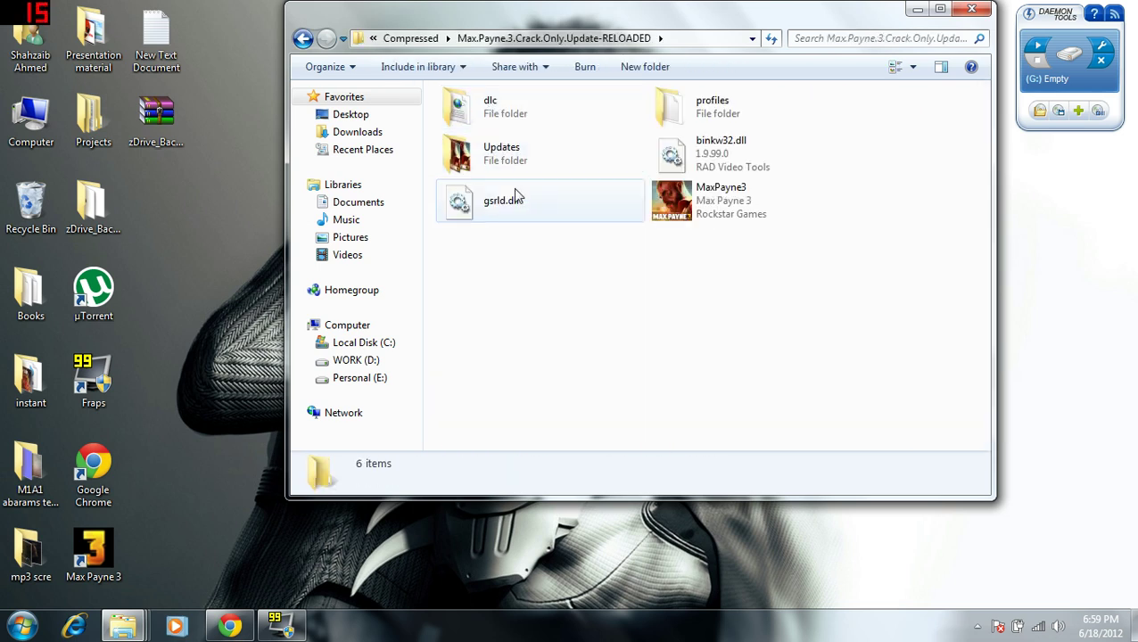
pyautogui.click(515, 196)
pyautogui.keyDown('ctrl'); pyautogui.click(675, 198); pyautogui.keyUp('ctrl')
pyautogui.keyDown('ctrl'); pyautogui.click(687, 154); pyautogui.keyUp('ctrl')
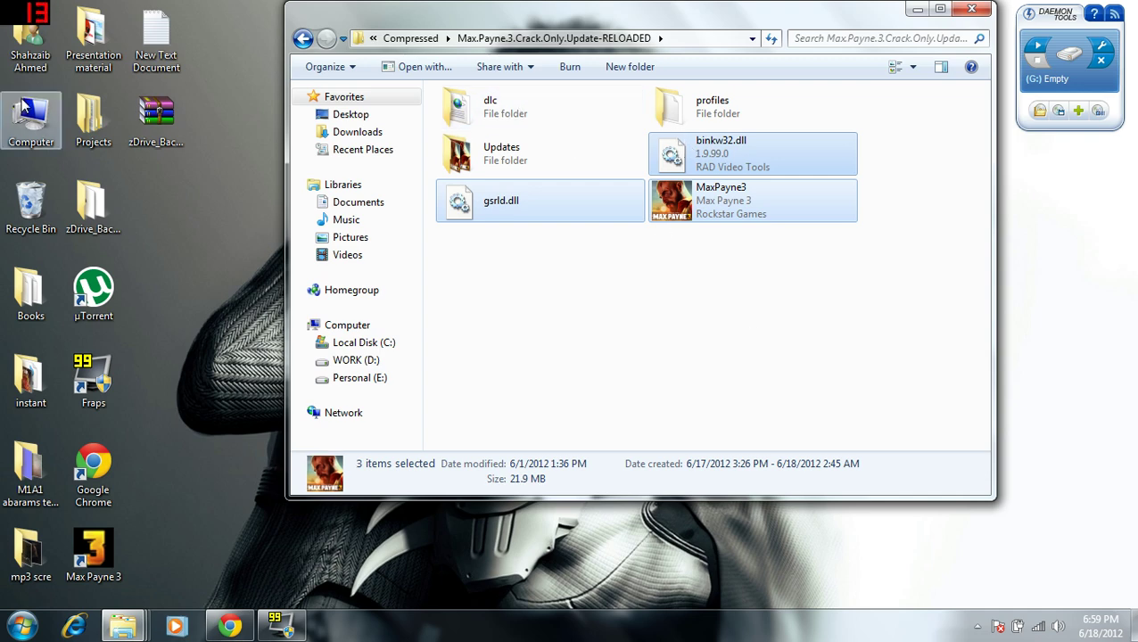
pyautogui.doubleClick(40, 125)
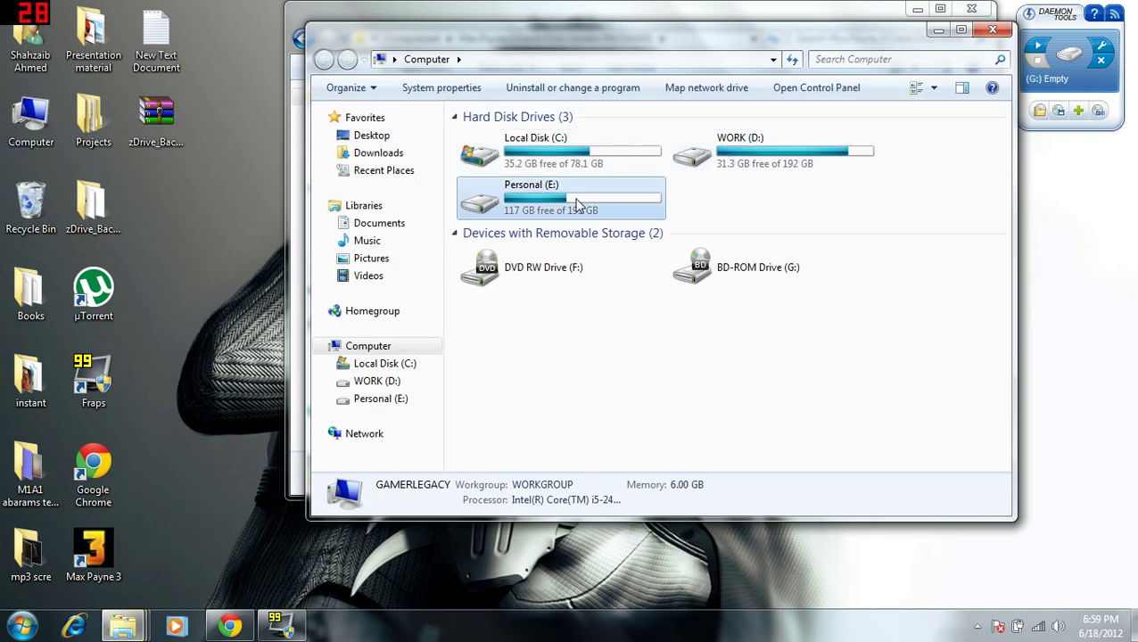
pyautogui.doubleClick(575, 207)
pyautogui.doubleClick(478, 267)
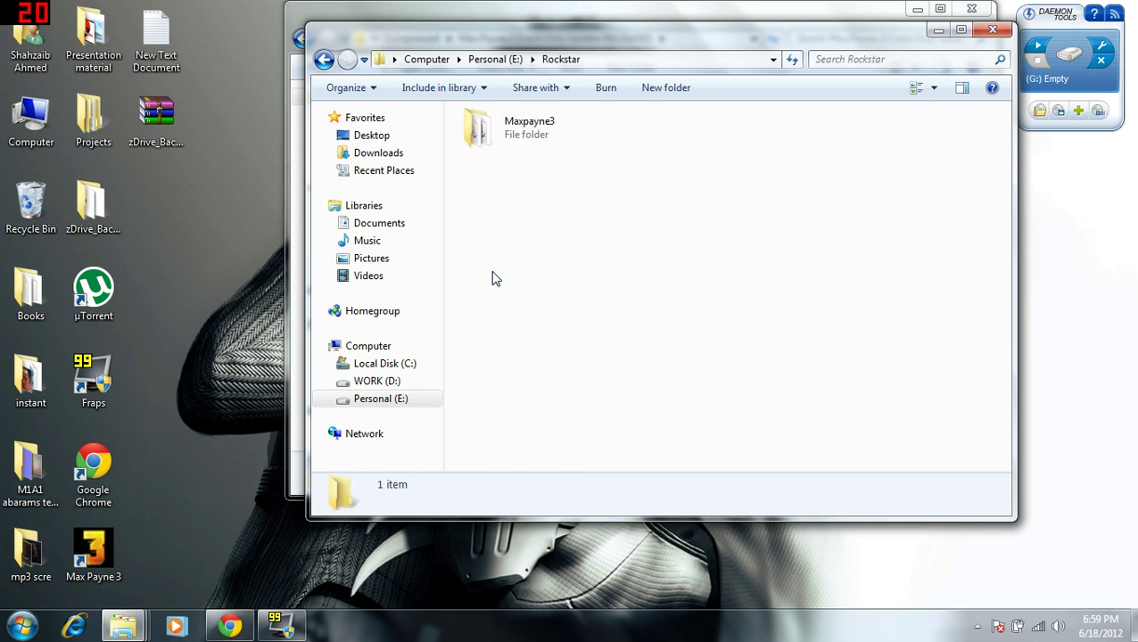
pyautogui.click(499, 140)
pyautogui.doubleClick(500, 140)
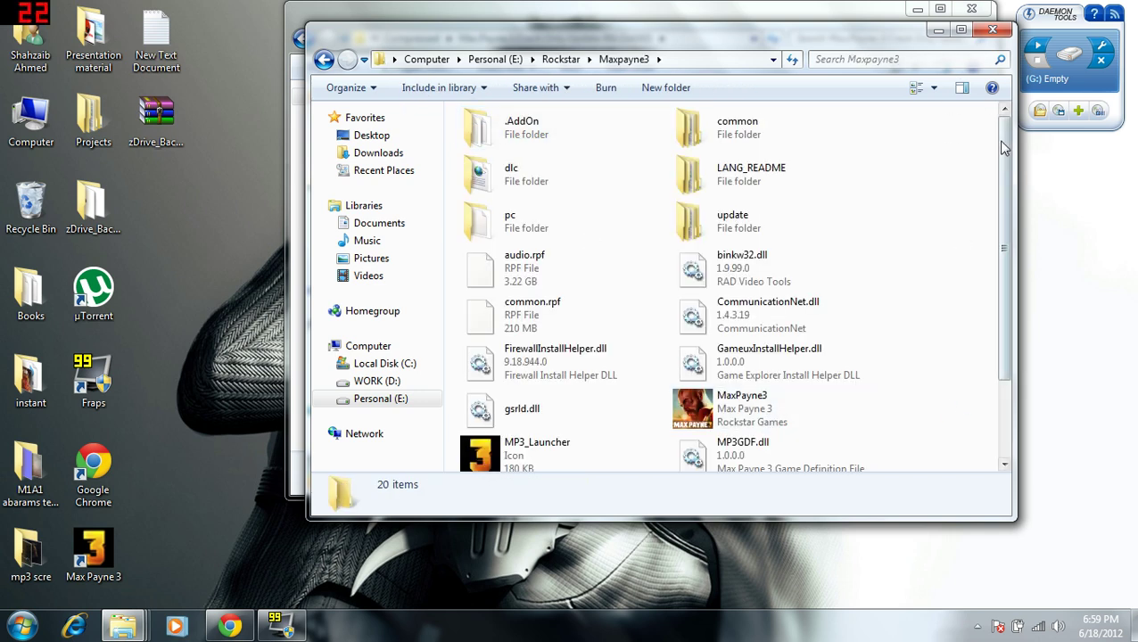
pyautogui.moveTo(1006, 148); pyautogui.dragTo(1006, 202)
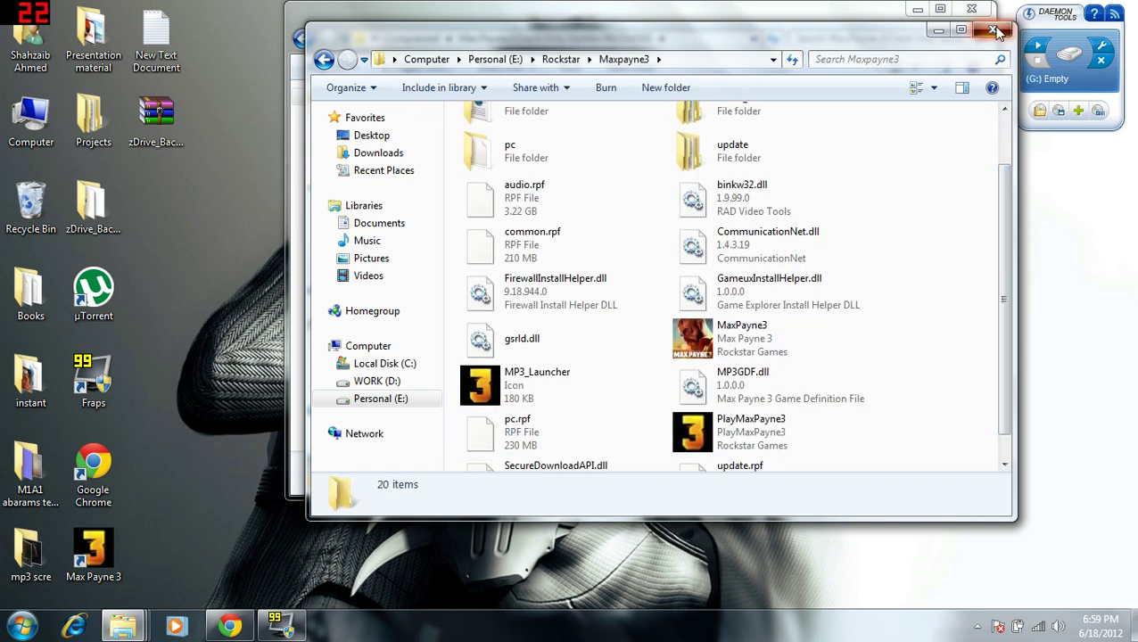
pyautogui.click(992, 30)
pyautogui.click(971, 9)
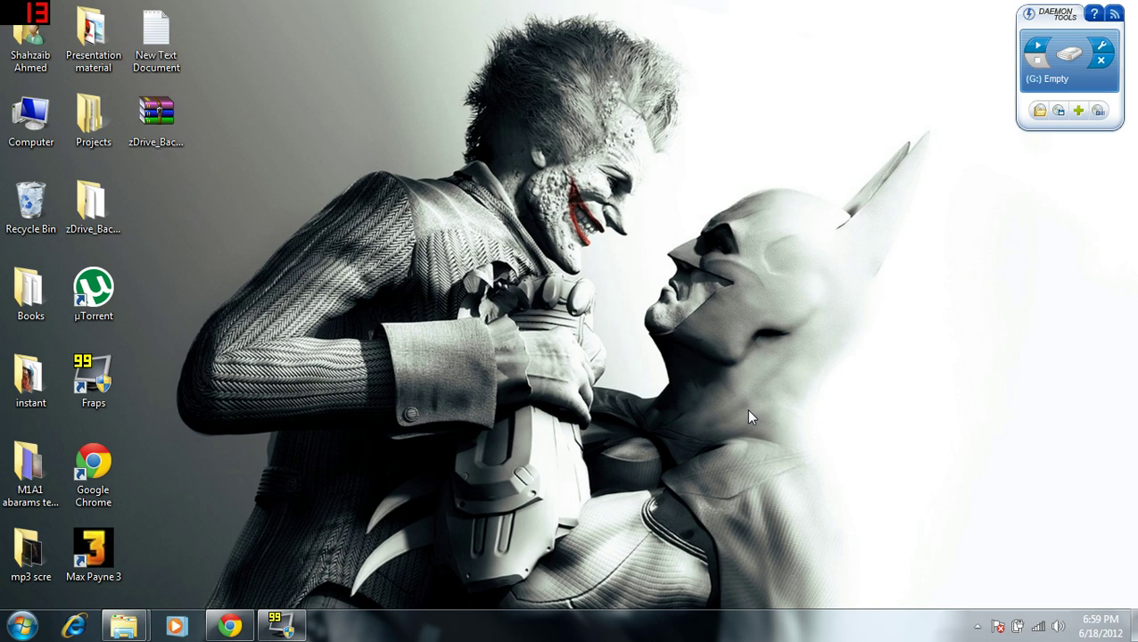
pyautogui.click(1037, 628)
pyautogui.moveTo(951, 378)
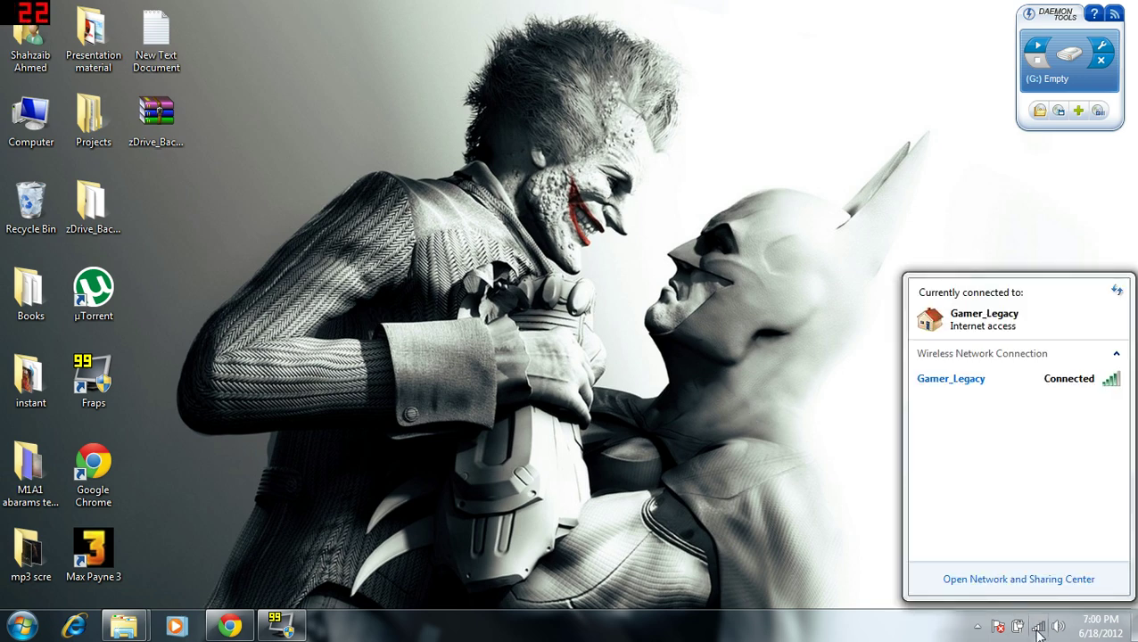
pyautogui.click(720, 324)
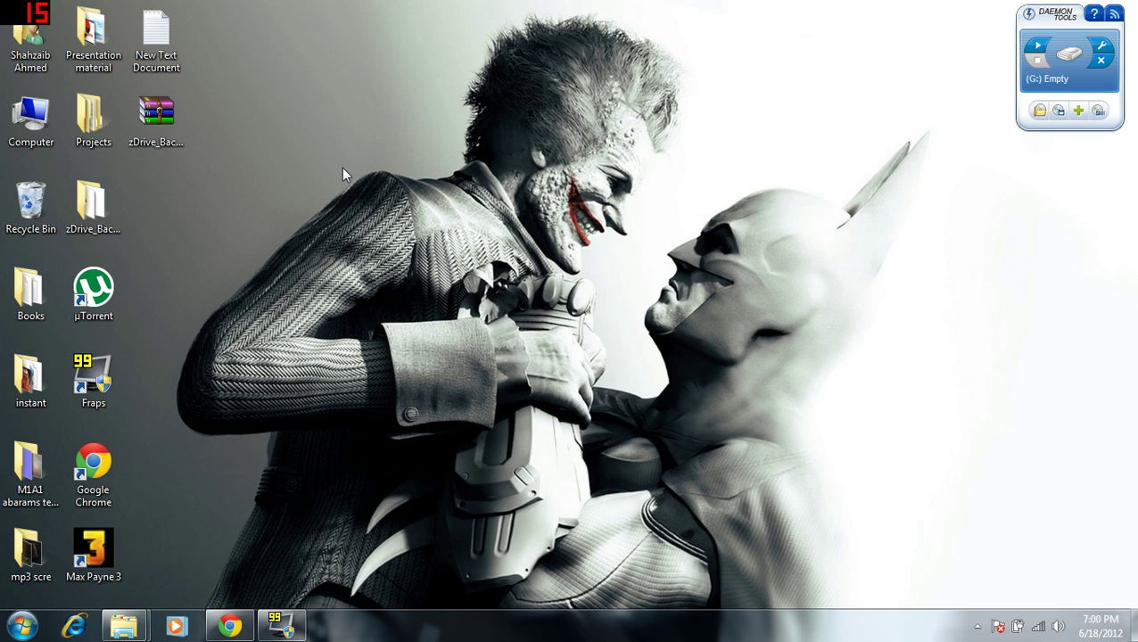
# Step: Select the Max Payne 3 shortcut icon on the desktop
pyautogui.click(94, 562)
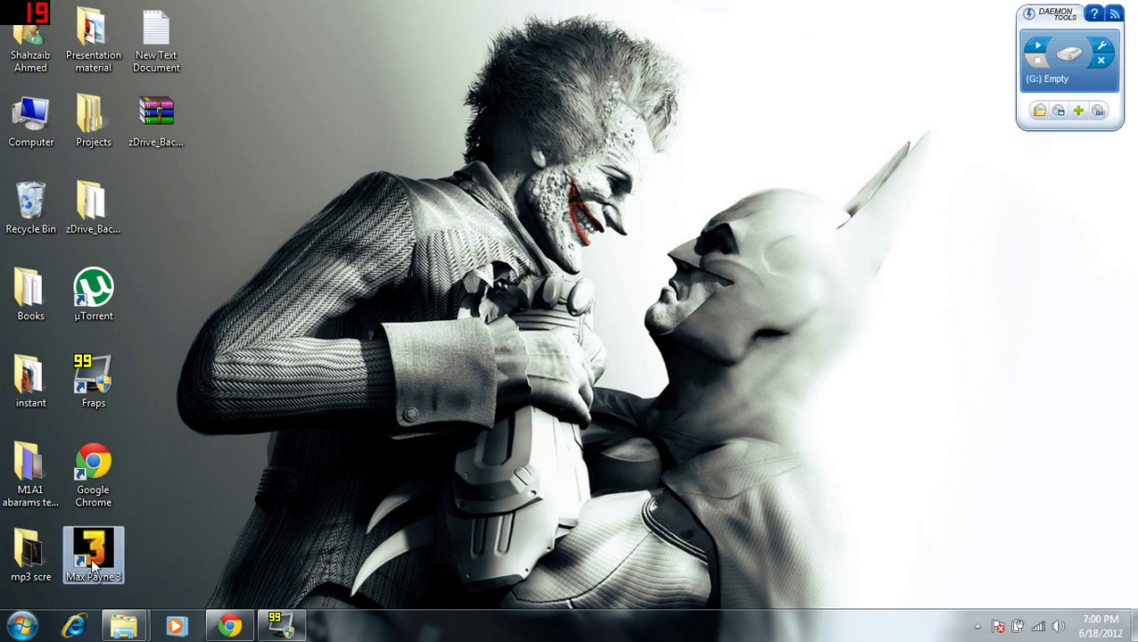